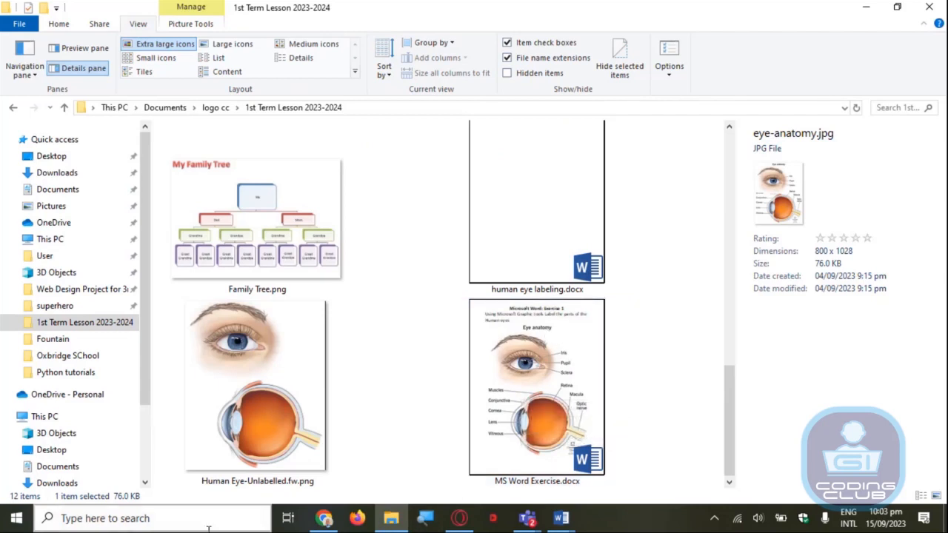
# Search the system for "word" and bring up a blank Word document
pyautogui.click(176, 522)
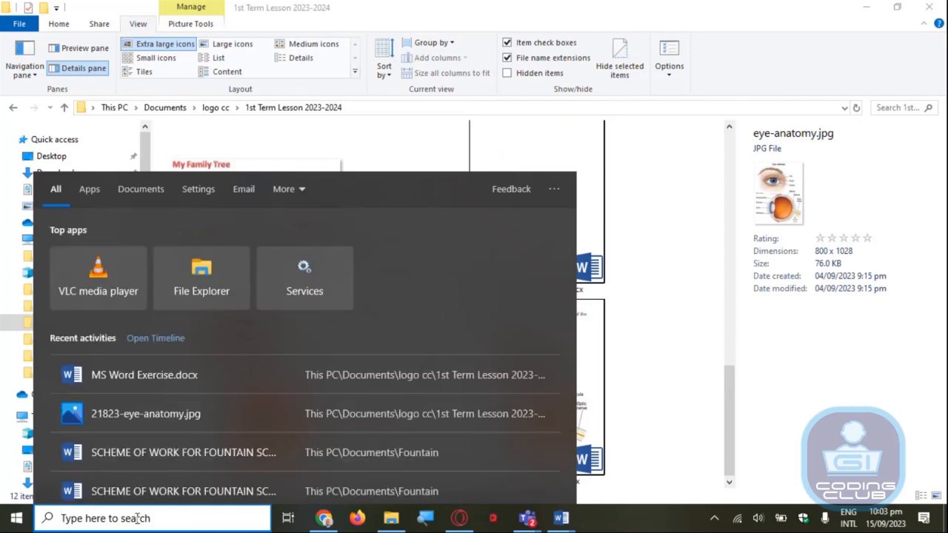
pyautogui.write('w')
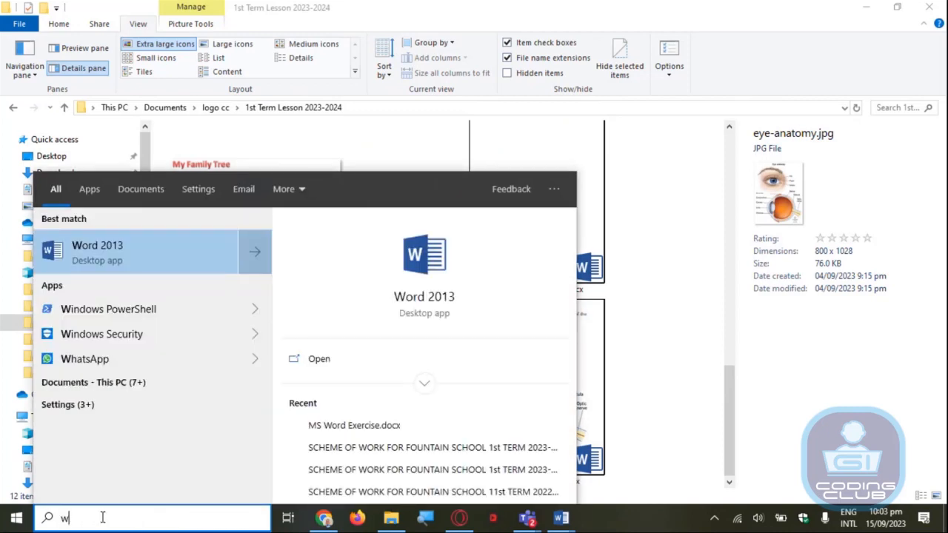
pyautogui.write('ord')
pyautogui.moveTo(563, 522)
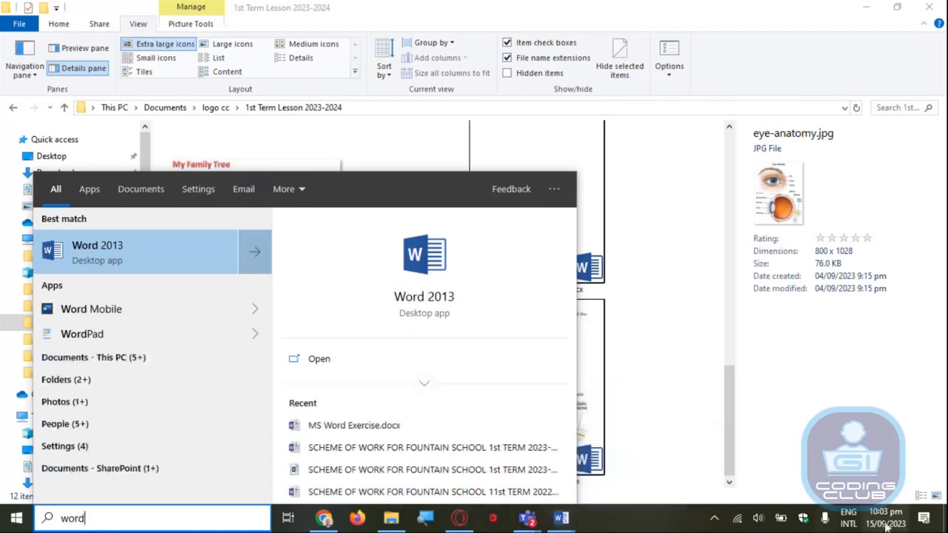
pyautogui.press('Escape')
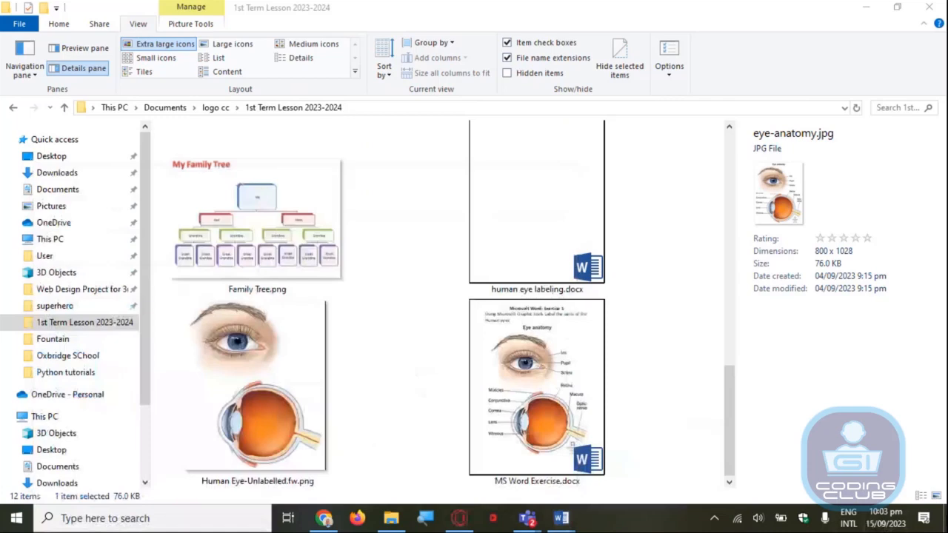
pyautogui.press('super+d')
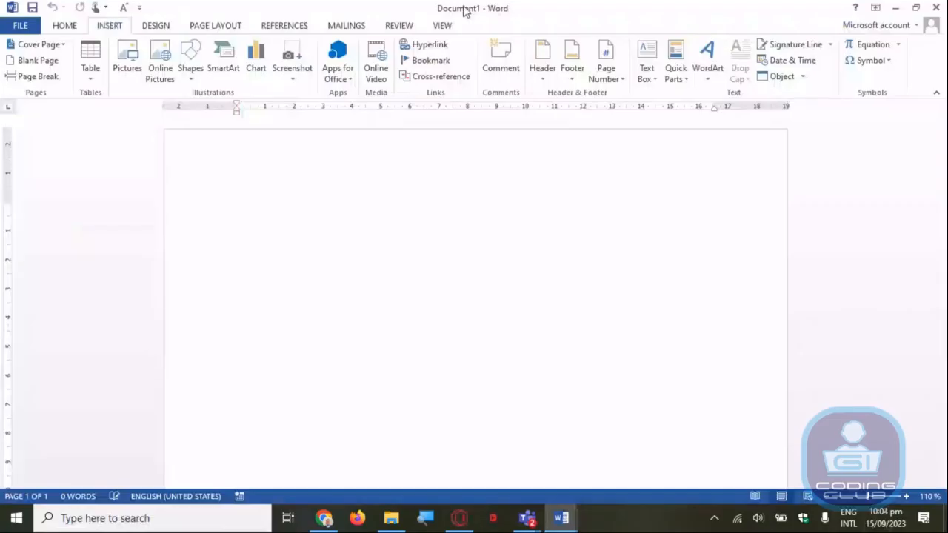
# Save the blank document in the Documents folder as a Word document named "Label the Human Eye"
pyautogui.click(20, 27)
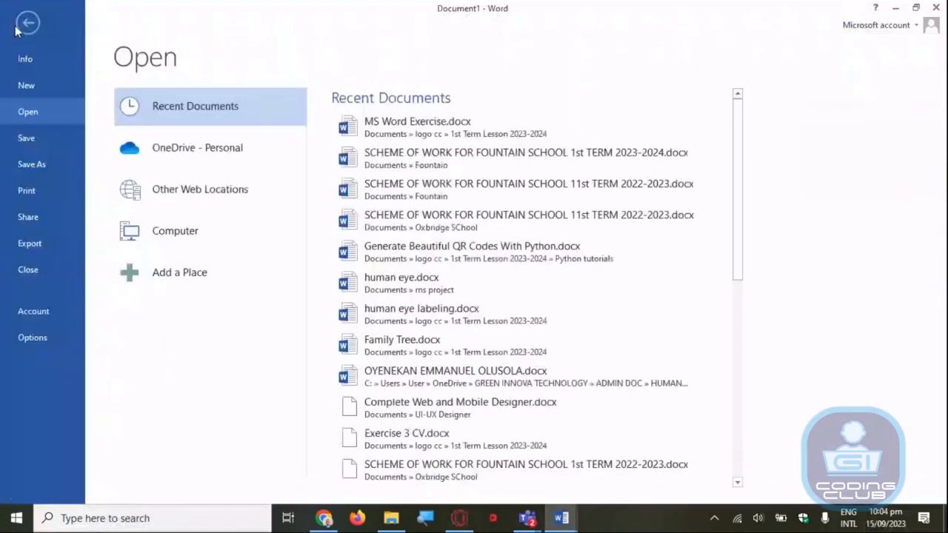
pyautogui.click(31, 163)
pyautogui.click(174, 191)
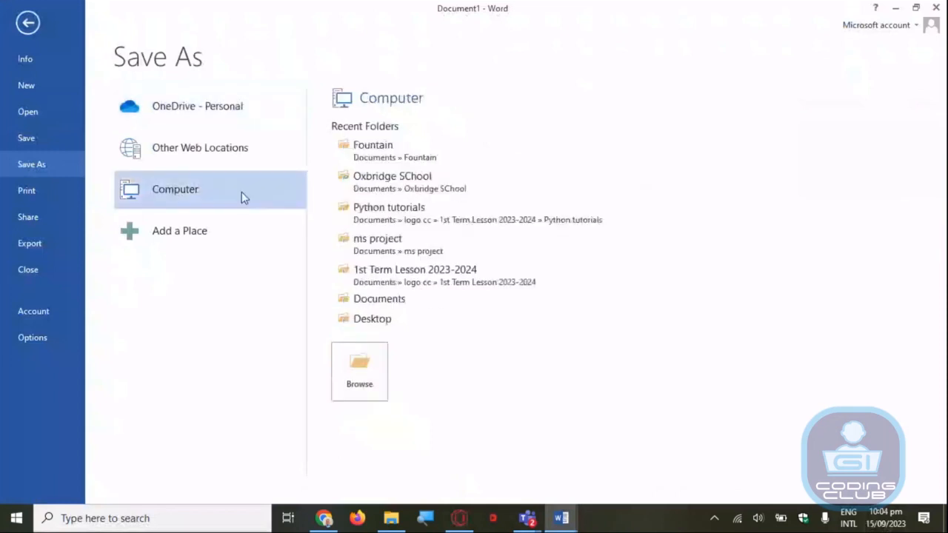
pyautogui.click(380, 300)
pyautogui.write('Human Ey')
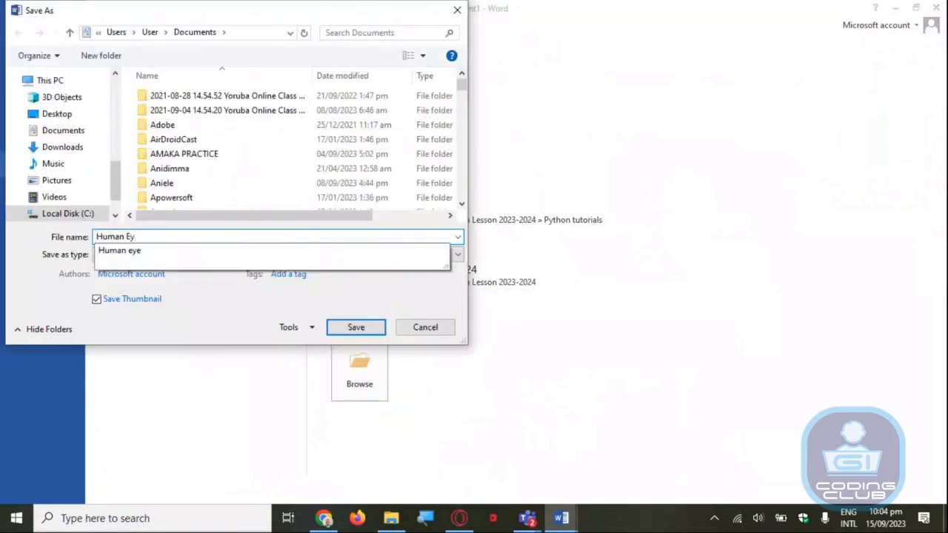
pyautogui.write('e')
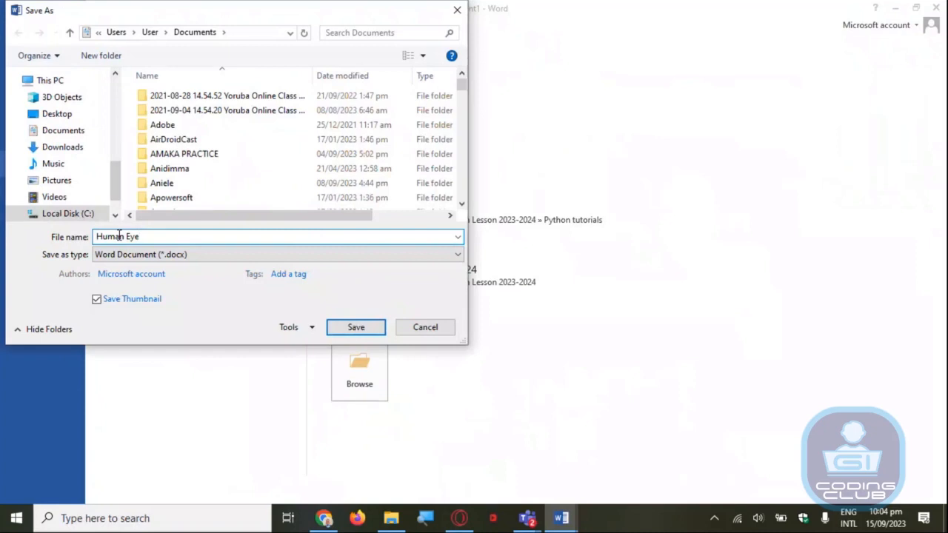
pyautogui.press('Home')
pyautogui.write('Label')
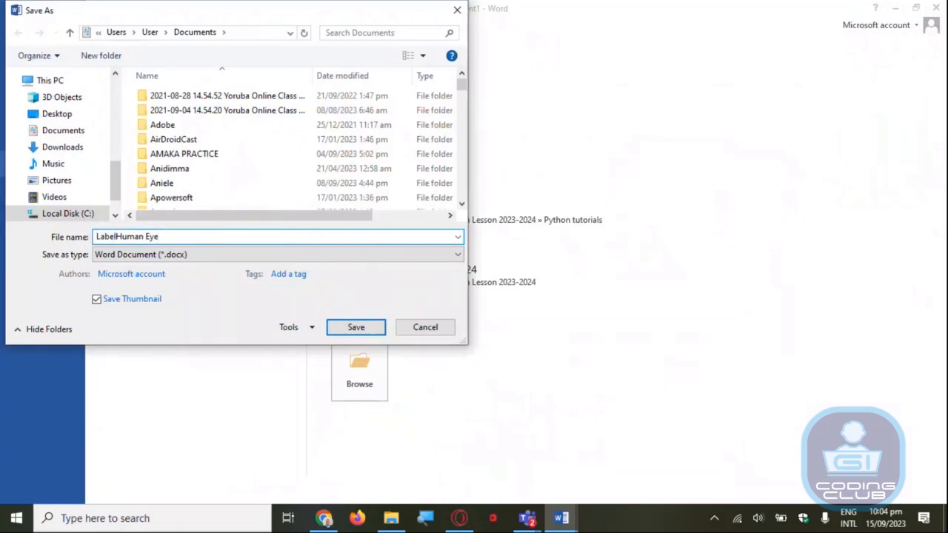
pyautogui.write(' the')
pyautogui.click(356, 328)
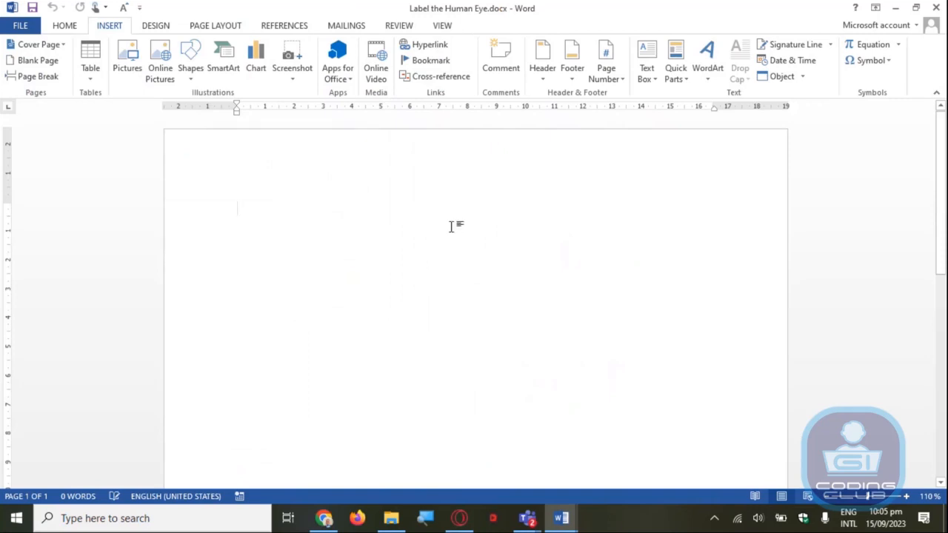
pyautogui.moveTo(941, 178); pyautogui.dragTo(945, 385)
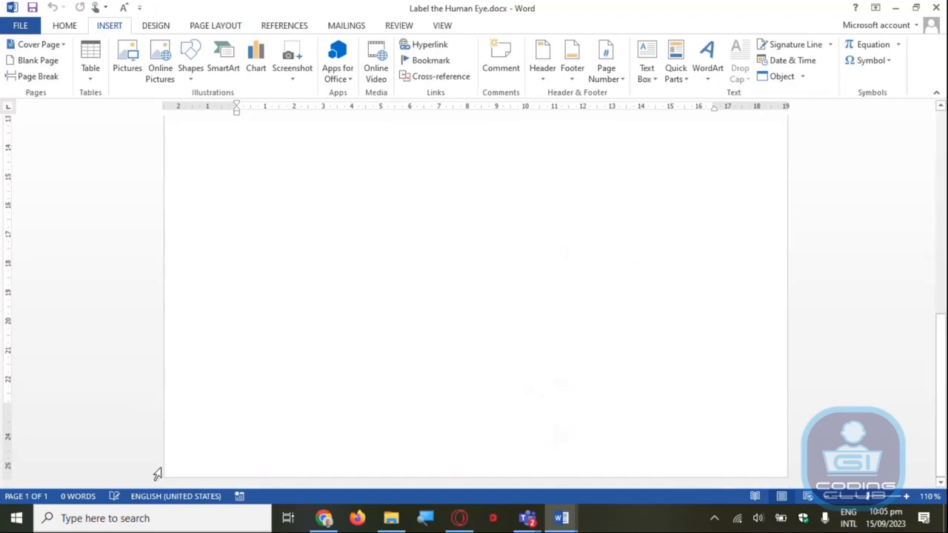
pyautogui.moveTo(946, 447); pyautogui.dragTo(946, 189)
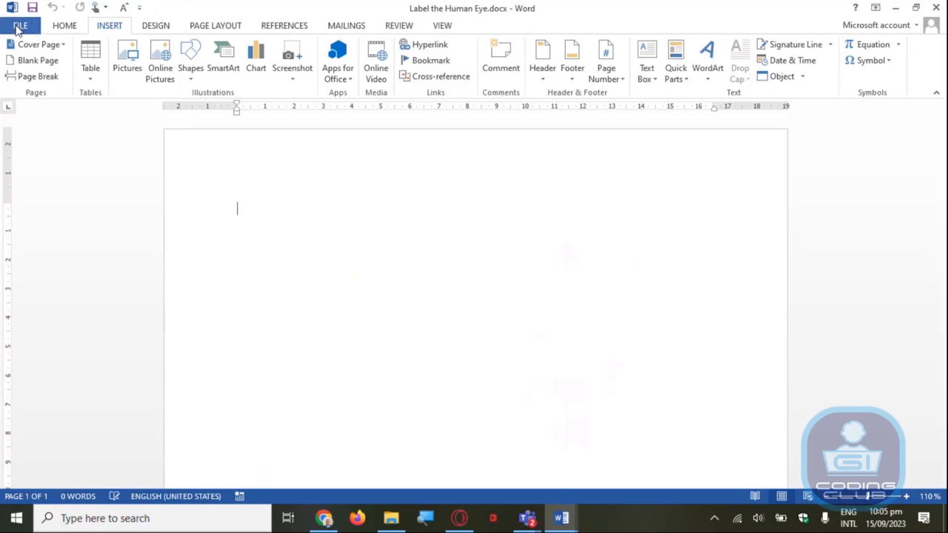
pyautogui.click(19, 26)
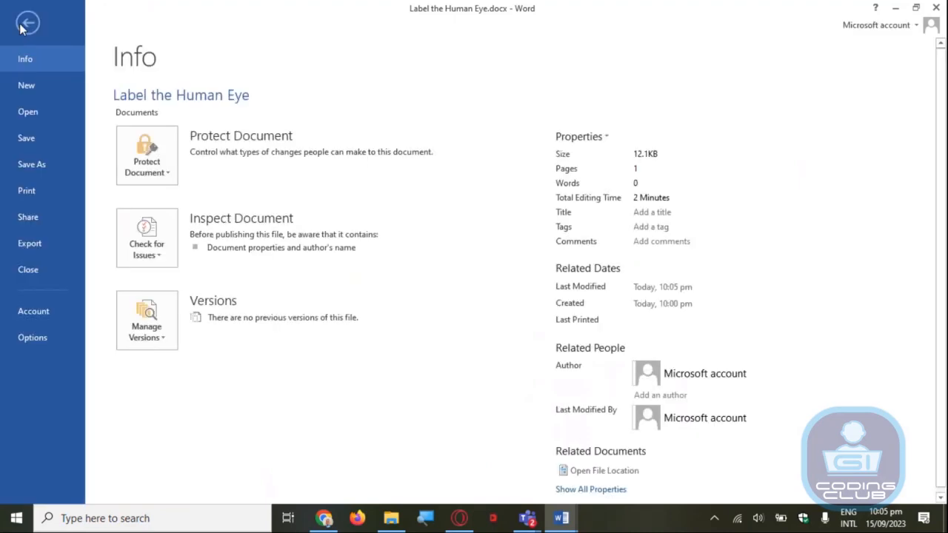
pyautogui.click(20, 26)
pyautogui.click(18, 25)
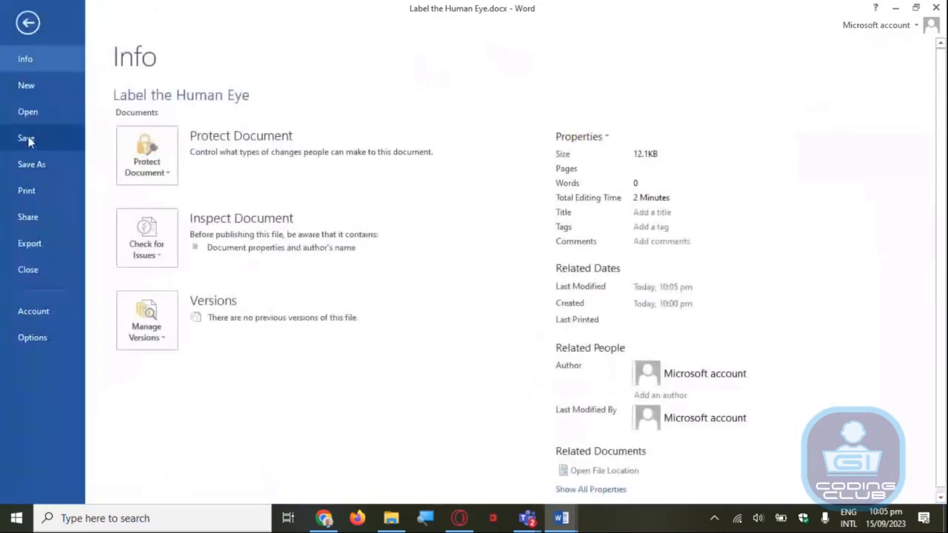
pyautogui.click(28, 23)
pyautogui.click(64, 25)
pyautogui.click(109, 25)
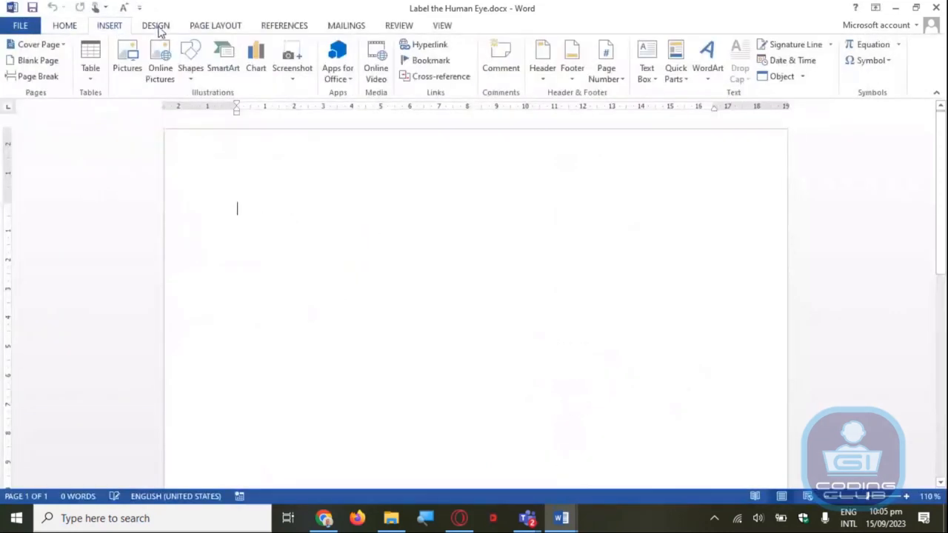
pyautogui.click(158, 28)
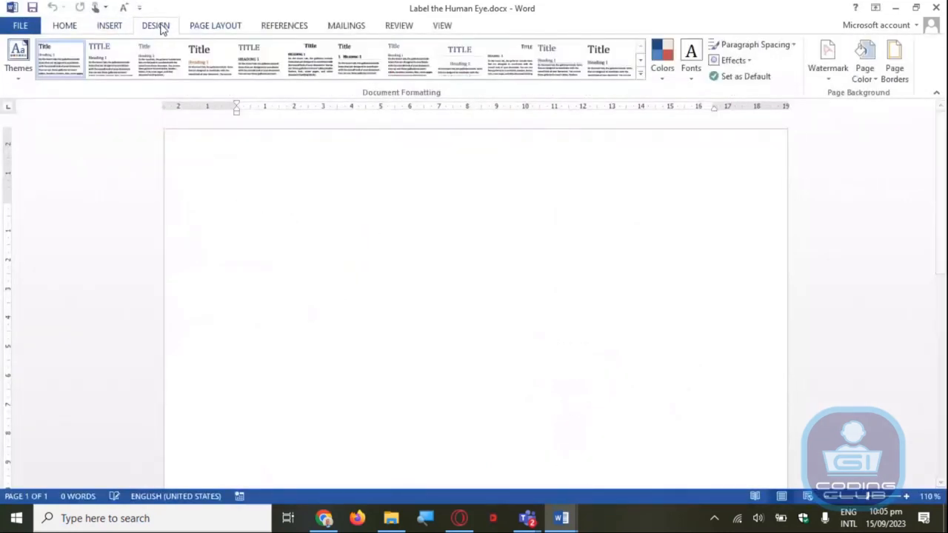
pyautogui.click(219, 27)
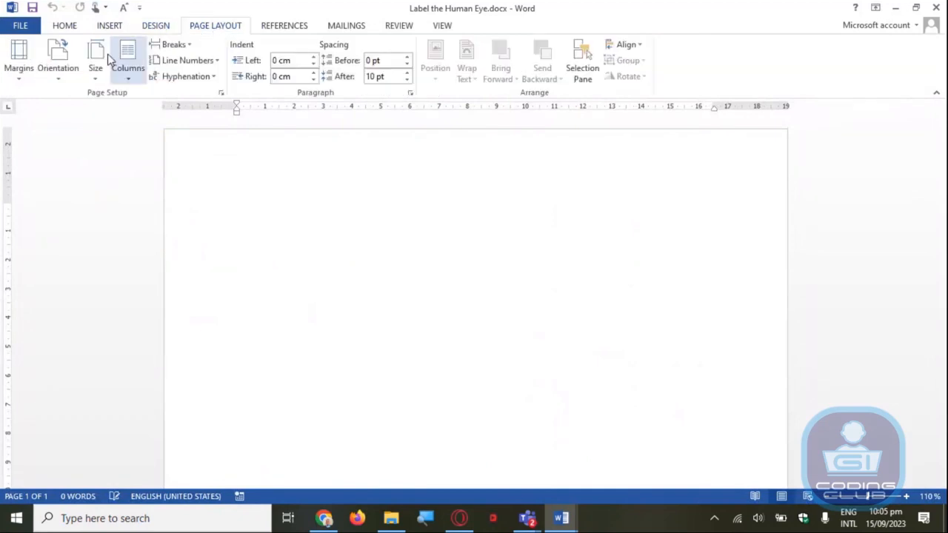
pyautogui.click(63, 27)
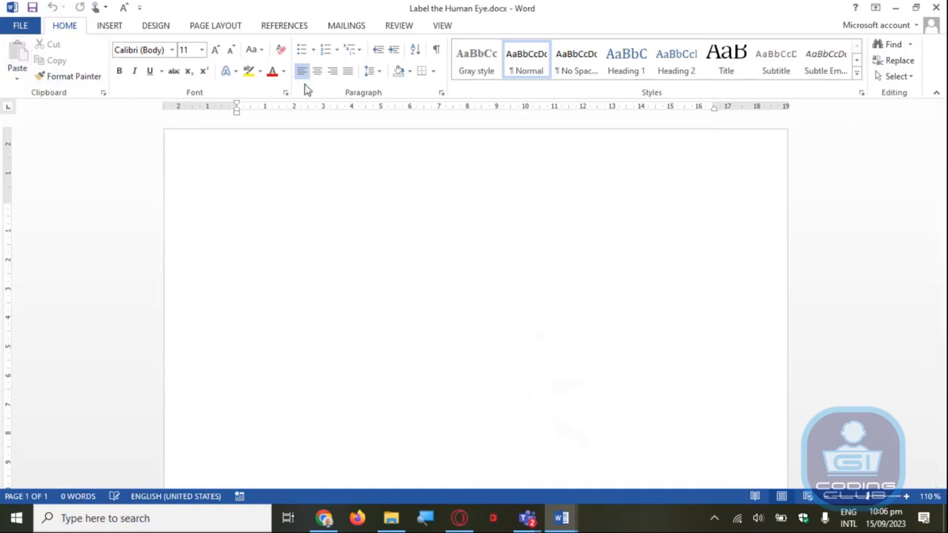
pyautogui.click(118, 28)
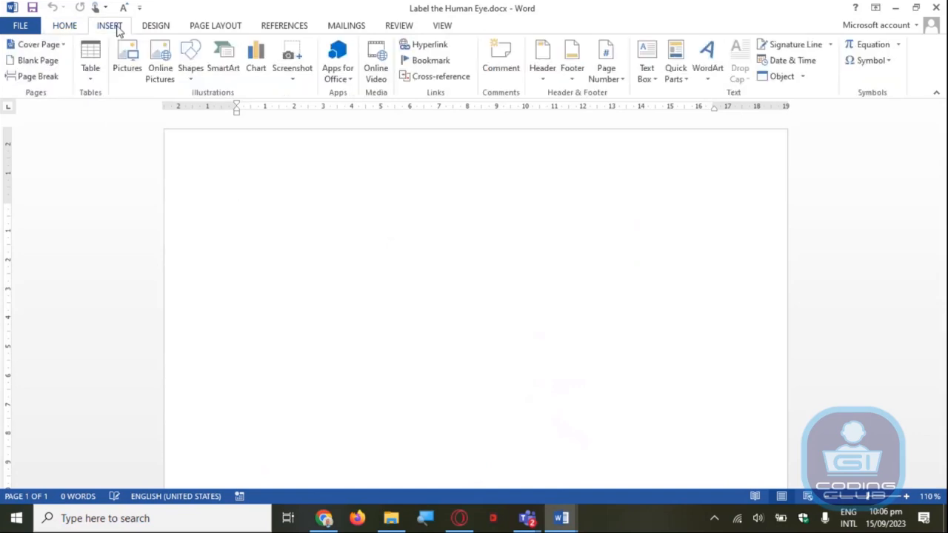
pyautogui.click(72, 28)
# Start inserting a picture from the computer and browse to the "1st Term Lesson 2023-2024" folder
pyautogui.click(111, 28)
pyautogui.click(136, 69)
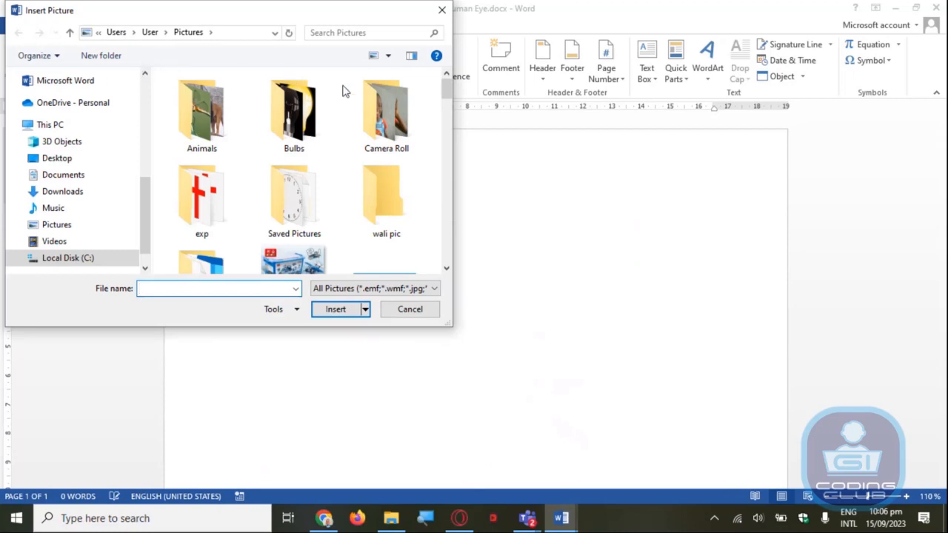
pyautogui.moveTo(209, 21); pyautogui.dragTo(250, 66)
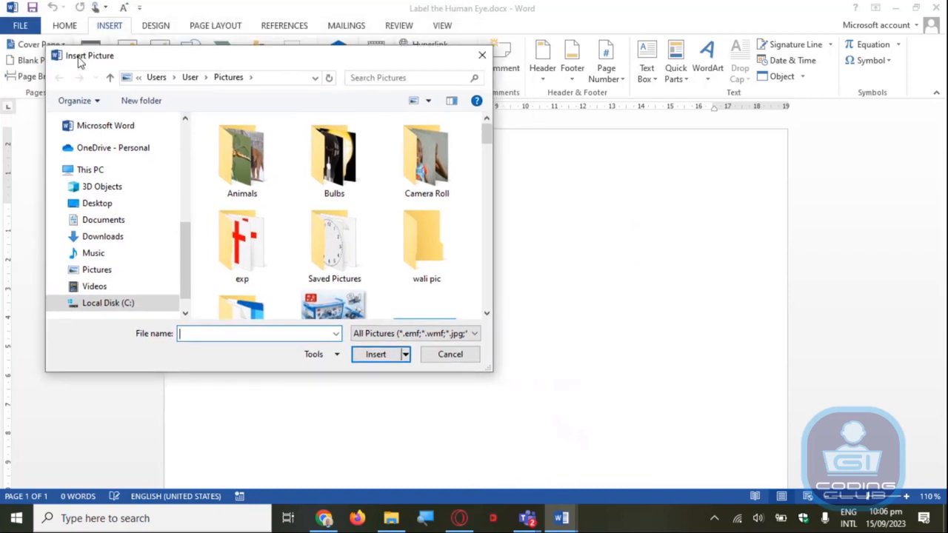
pyautogui.moveTo(123, 59); pyautogui.dragTo(123, 24)
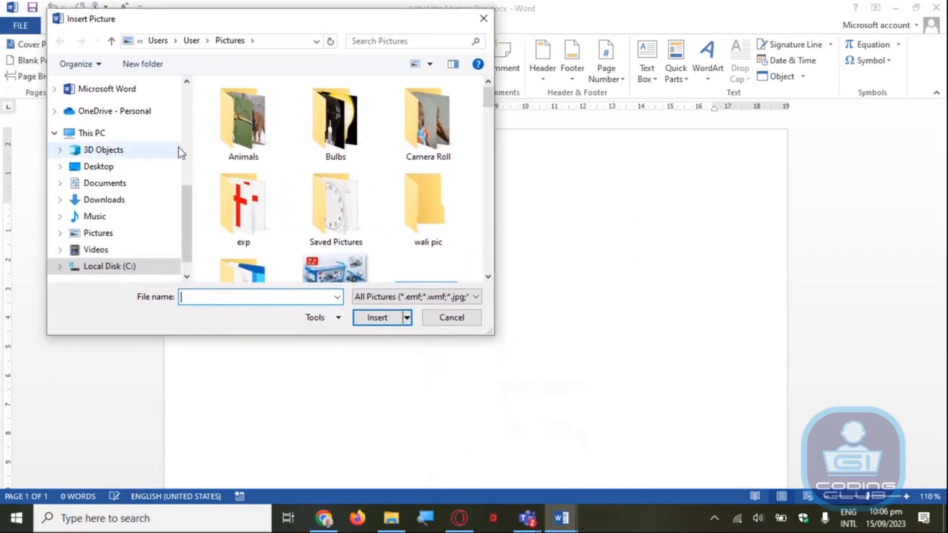
pyautogui.moveTo(186, 222); pyautogui.dragTo(184, 210)
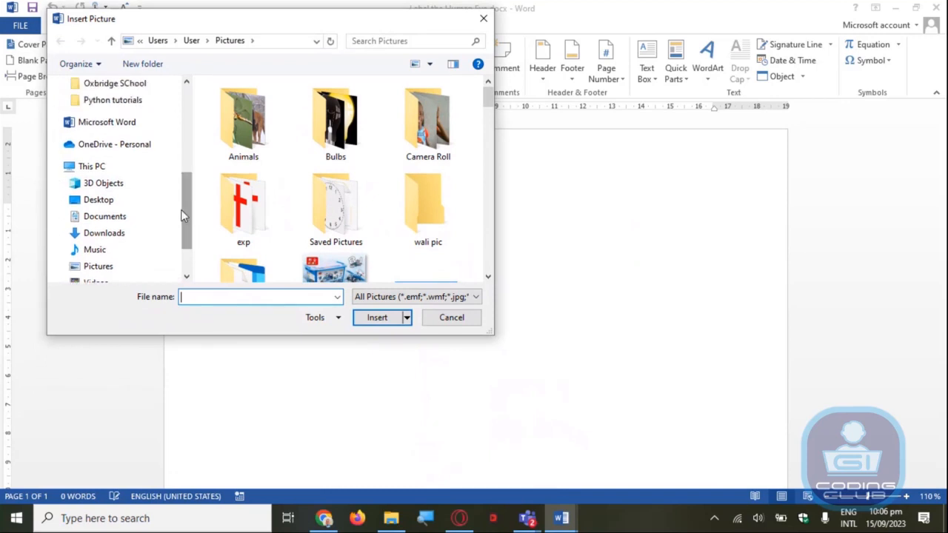
pyautogui.moveTo(188, 193); pyautogui.dragTo(87, 169)
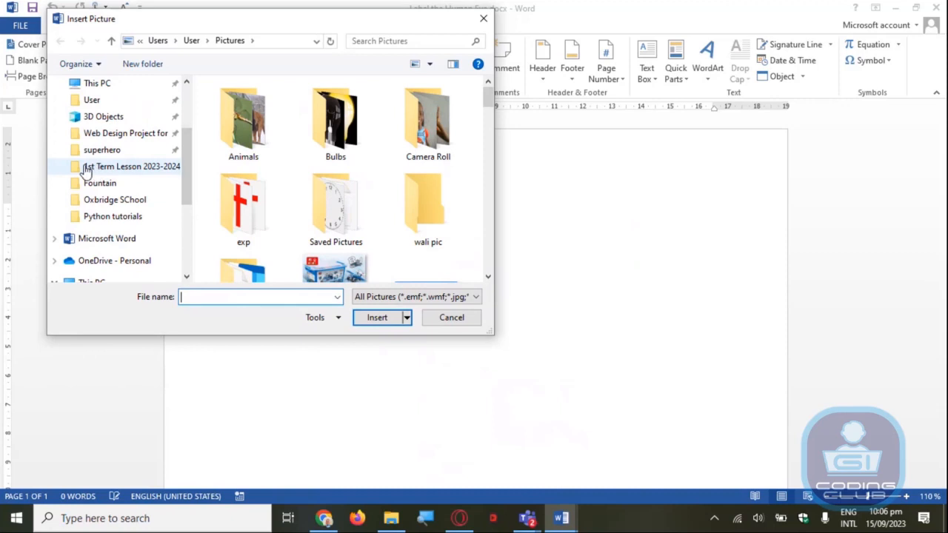
pyautogui.click(149, 174)
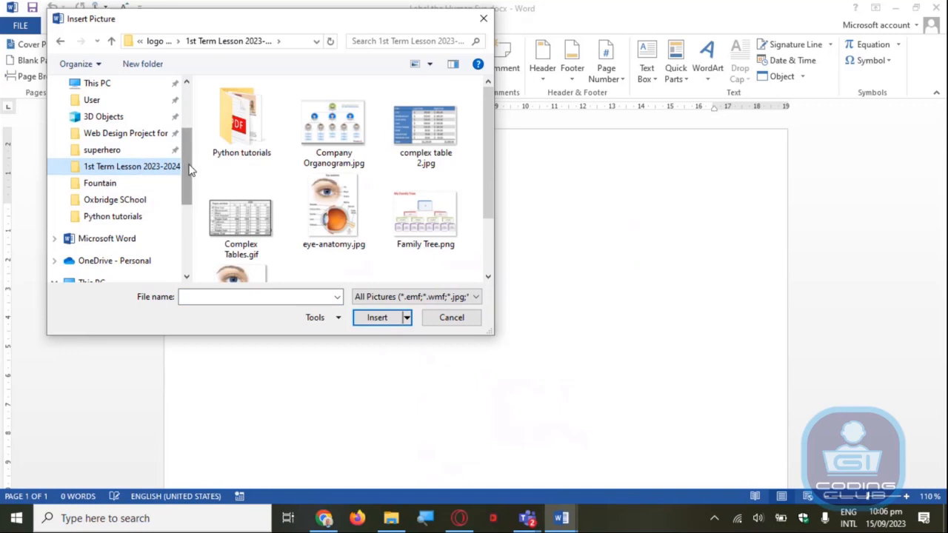
pyautogui.moveTo(189, 170); pyautogui.dragTo(193, 126)
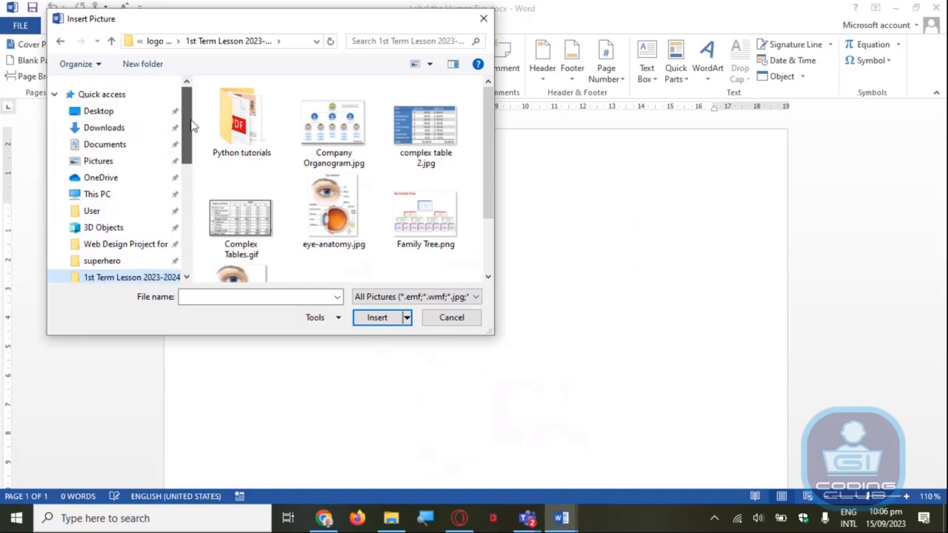
pyautogui.click(103, 129)
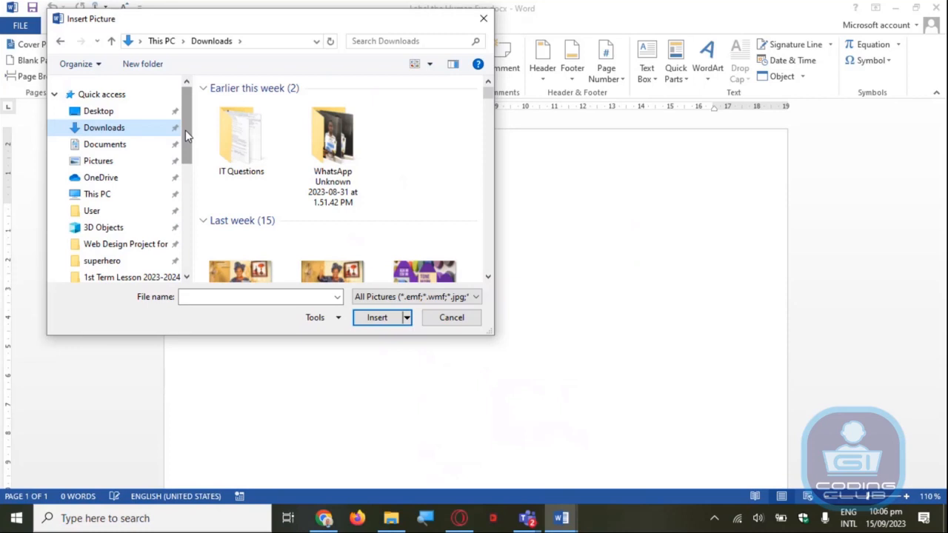
pyautogui.moveTo(185, 129); pyautogui.dragTo(185, 161)
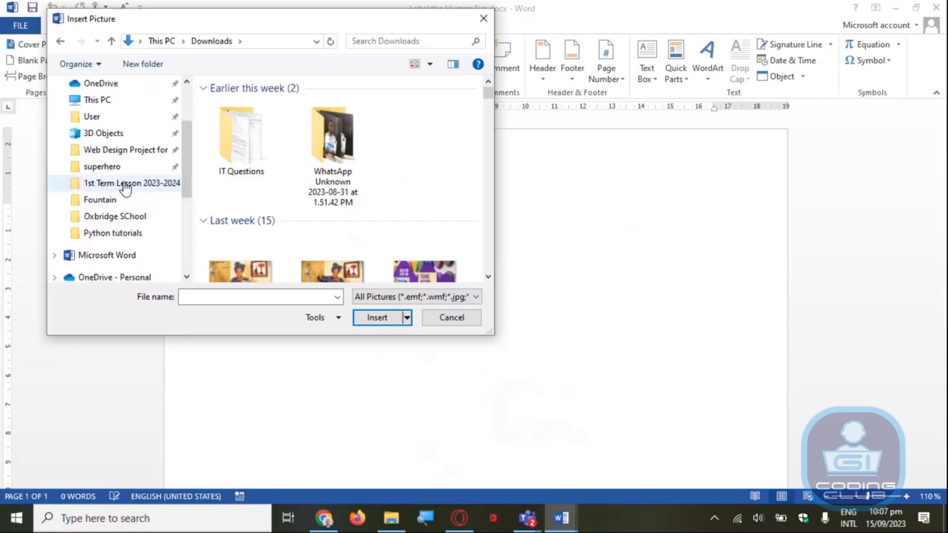
pyautogui.moveTo(185, 127)
pyautogui.mouseDown()
pyautogui.moveTo(185, 89)
pyautogui.moveTo(187, 166)
pyautogui.moveTo(191, 114)
pyautogui.mouseUp()
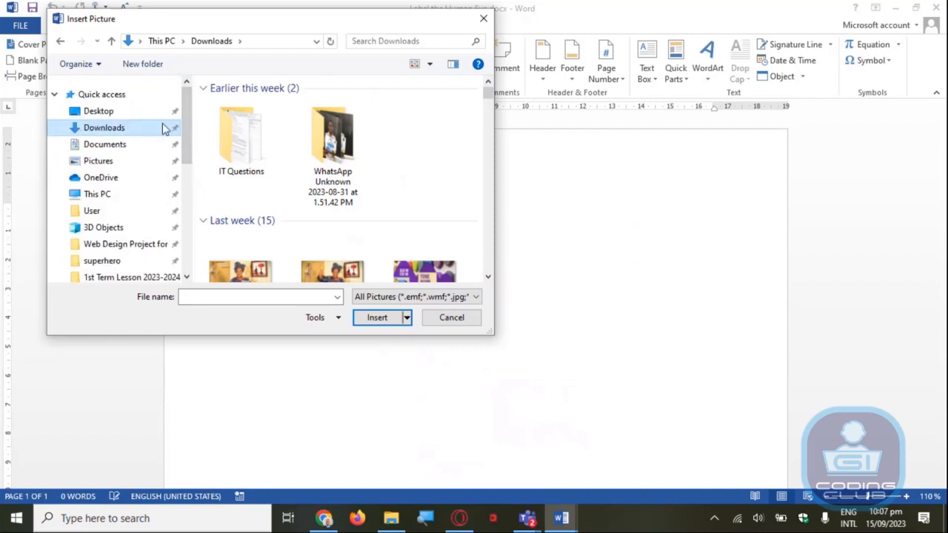
pyautogui.moveTo(188, 131); pyautogui.dragTo(188, 177)
# Insert the picture "Human Eye-Unlabelled.fw.png" from the "1st Term Lesson 2023-2024" folder into the document
pyautogui.click(127, 152)
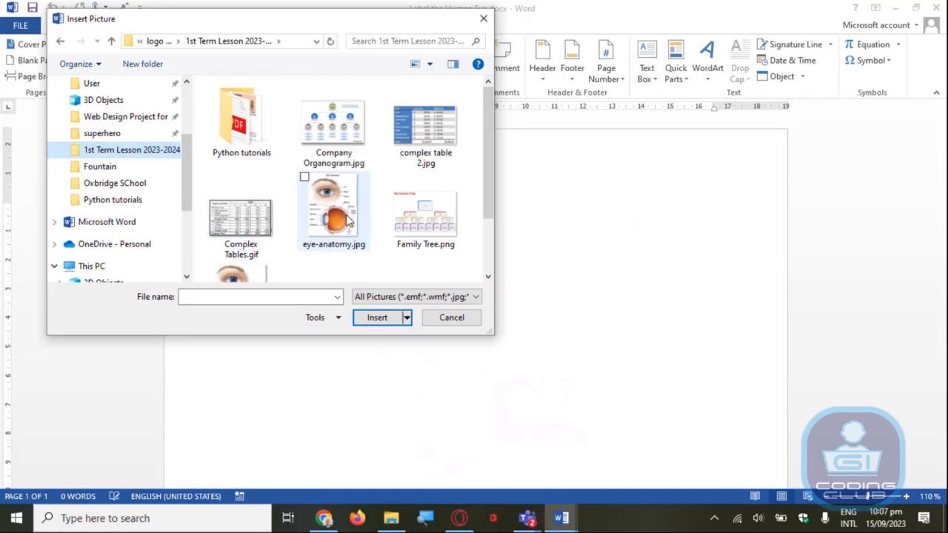
pyautogui.moveTo(486, 147); pyautogui.dragTo(468, 195)
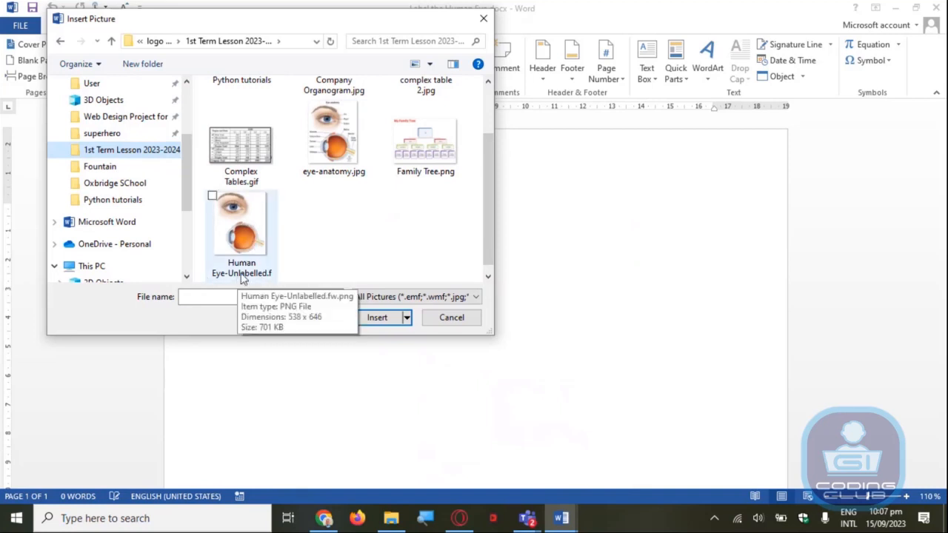
pyautogui.click(245, 223)
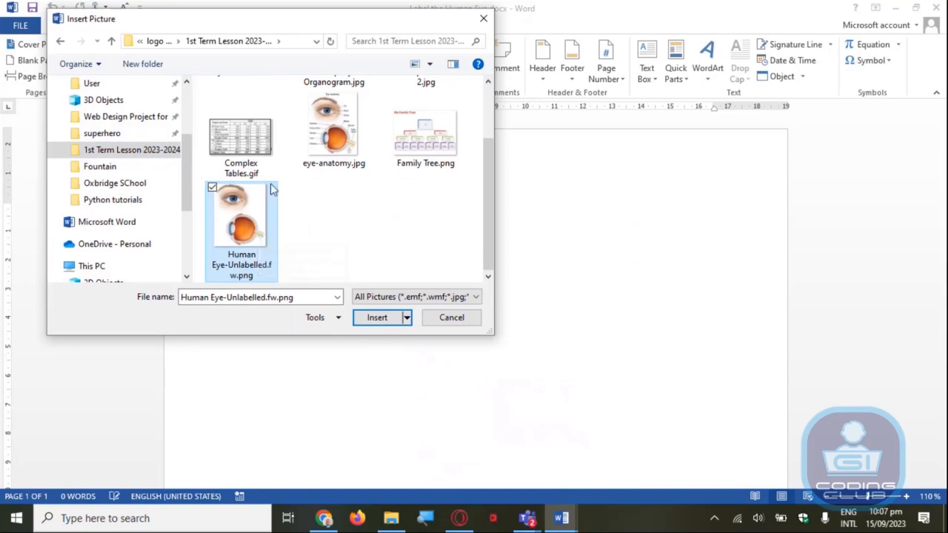
pyautogui.click(388, 318)
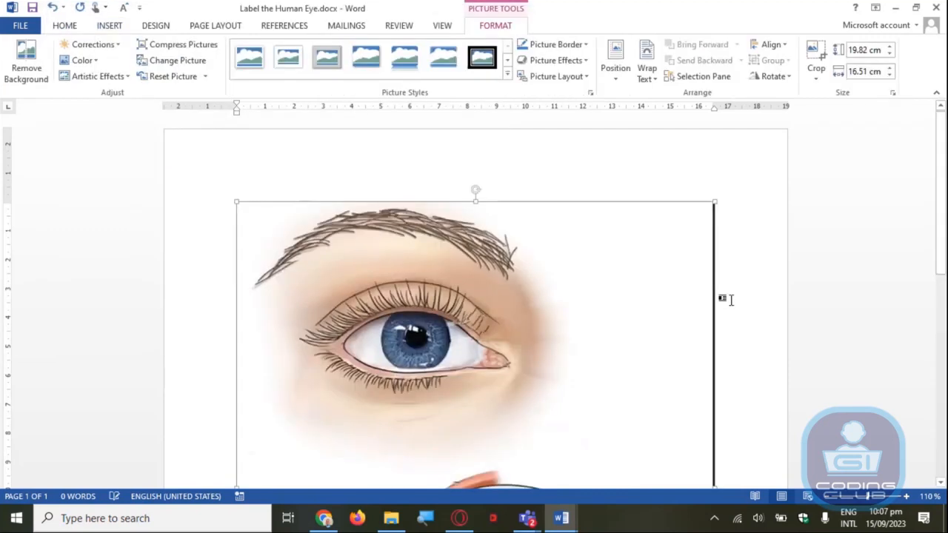
# Open the gallery of drawing shapes for labelling the eye picture
pyautogui.moveTo(944, 182)
pyautogui.mouseDown()
pyautogui.moveTo(944, 222)
pyautogui.moveTo(944, 178)
pyautogui.mouseUp()
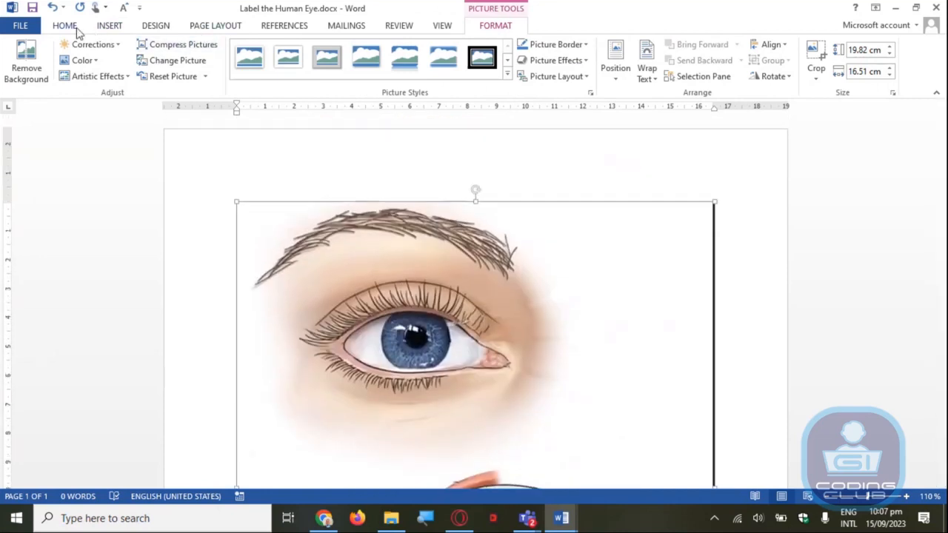
pyautogui.click(109, 27)
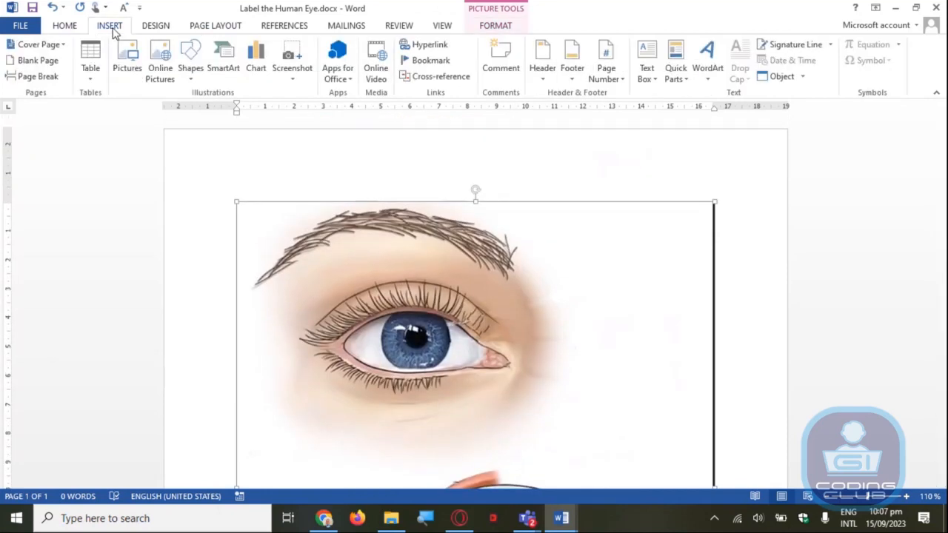
pyautogui.click(191, 71)
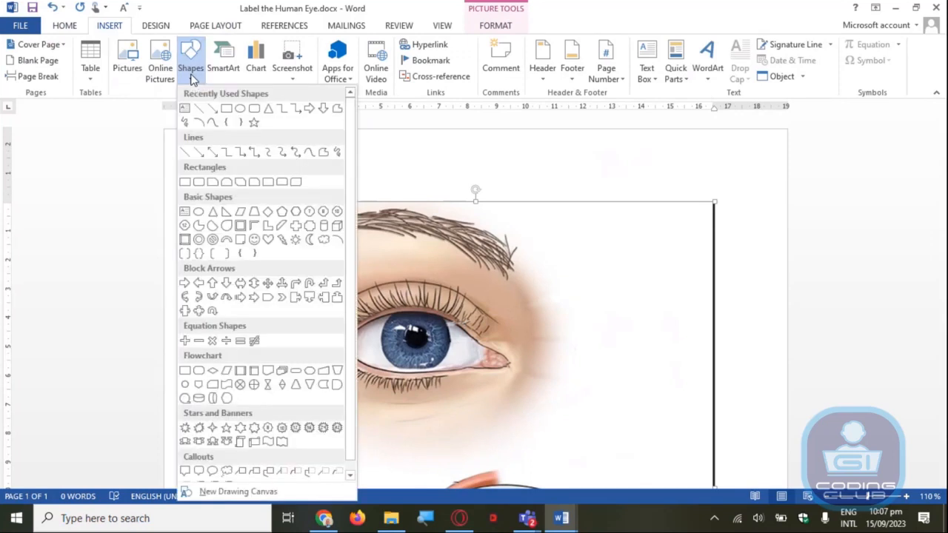
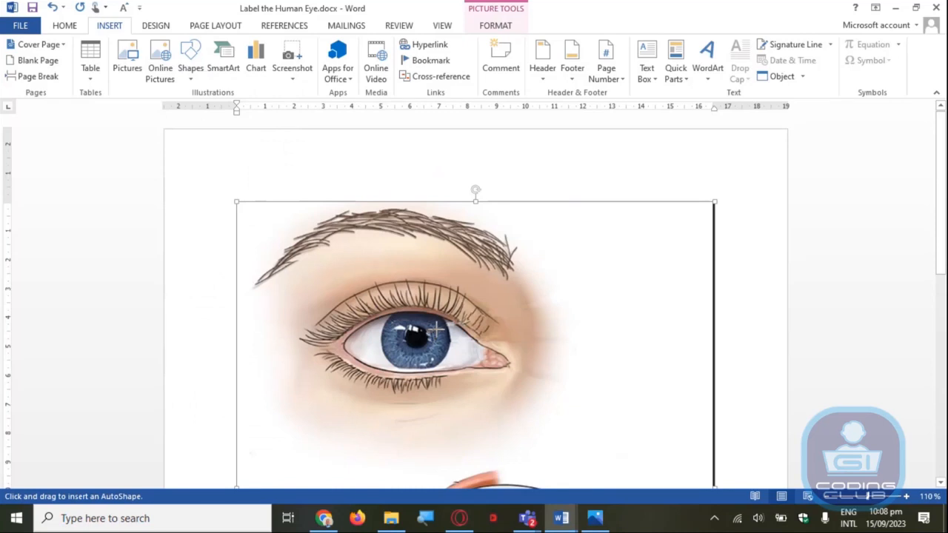
# Draw a line about 4.7 cm long outward from the iris and add a text box reading "Iris", about 0.84 by 3.69 cm, at its end
pyautogui.moveTo(454, 324); pyautogui.dragTo(574, 324)
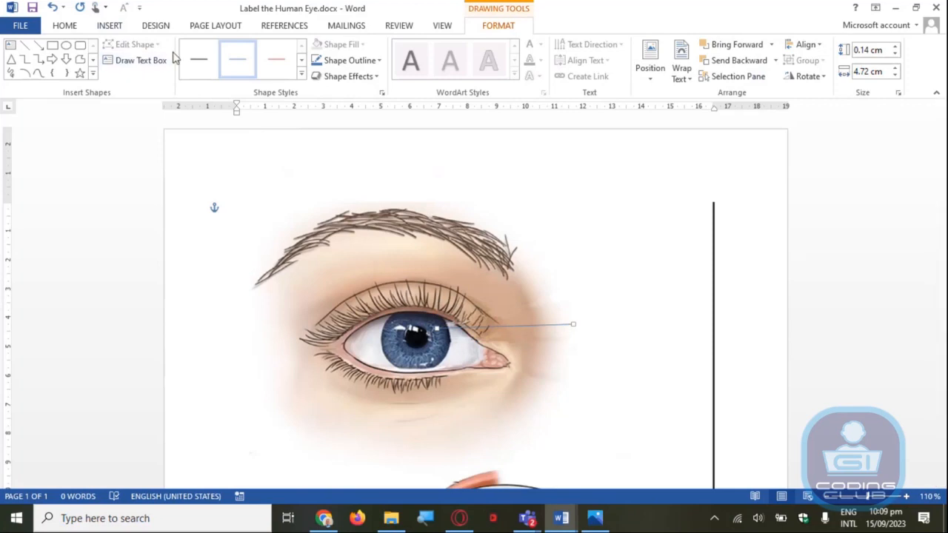
pyautogui.click(111, 26)
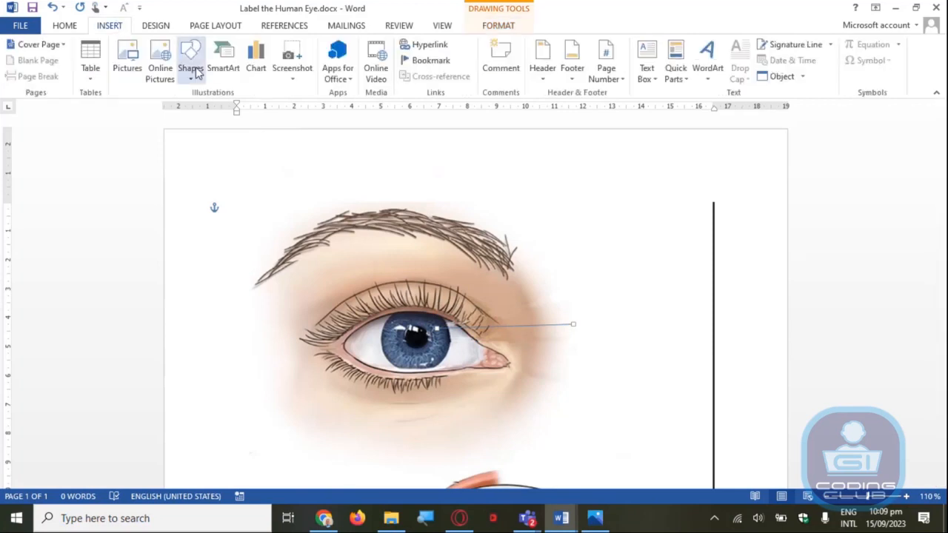
pyautogui.click(191, 68)
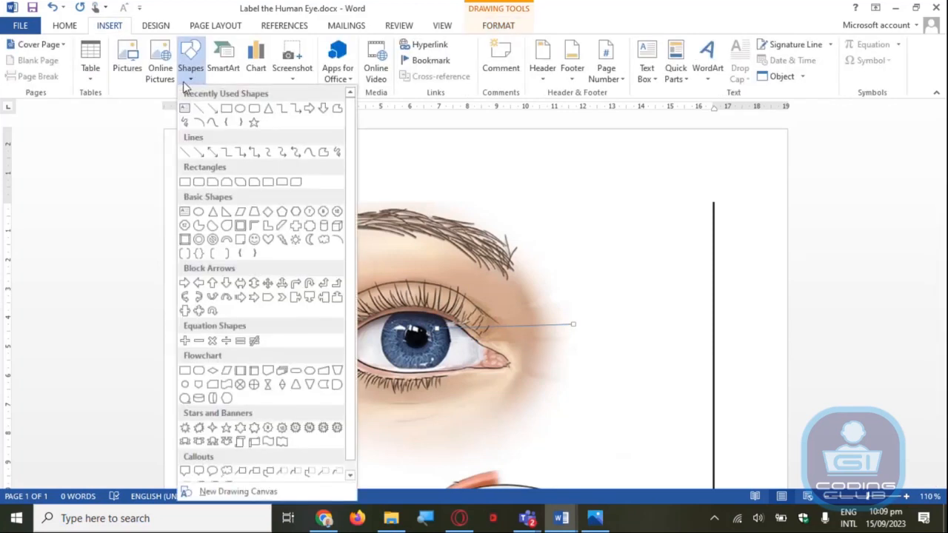
pyautogui.click(184, 108)
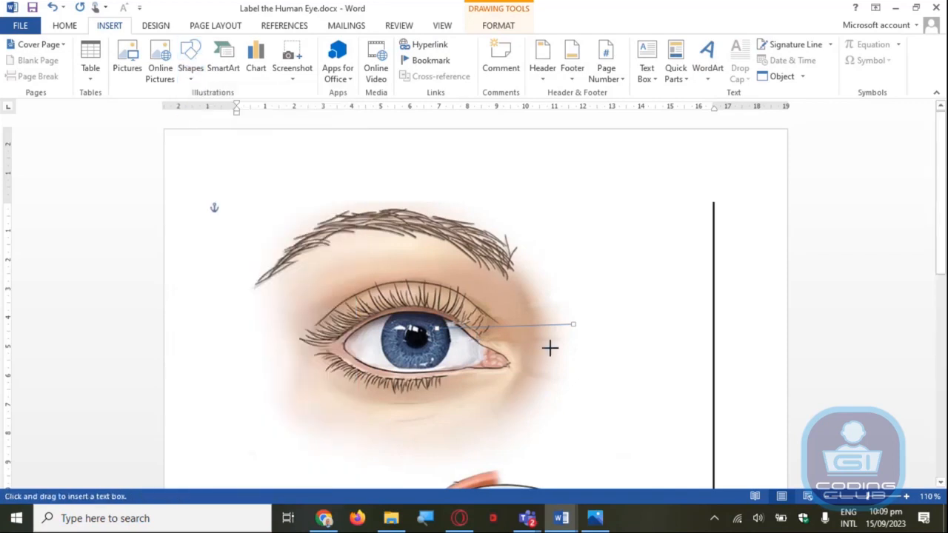
pyautogui.moveTo(577, 310); pyautogui.dragTo(687, 337)
pyautogui.write('Iris')
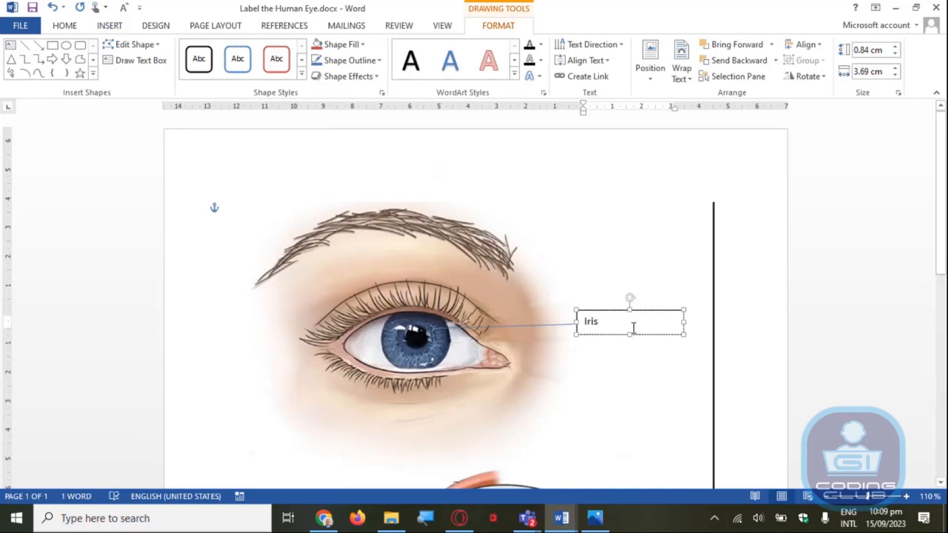
pyautogui.click(611, 372)
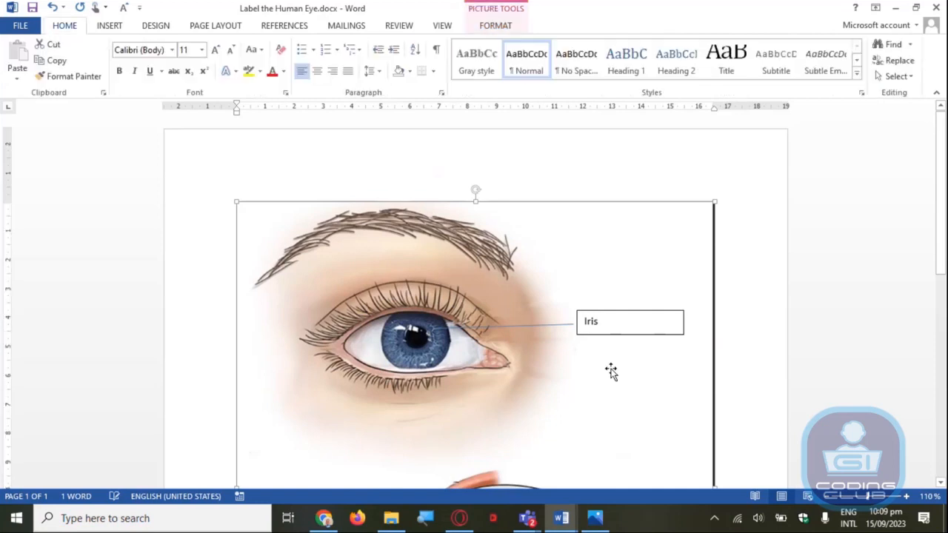
# Adjust both ends of the iris label line so it runs perfectly horizontal, about 4.67 cm long, towards the "Iris" text box
pyautogui.click(524, 328)
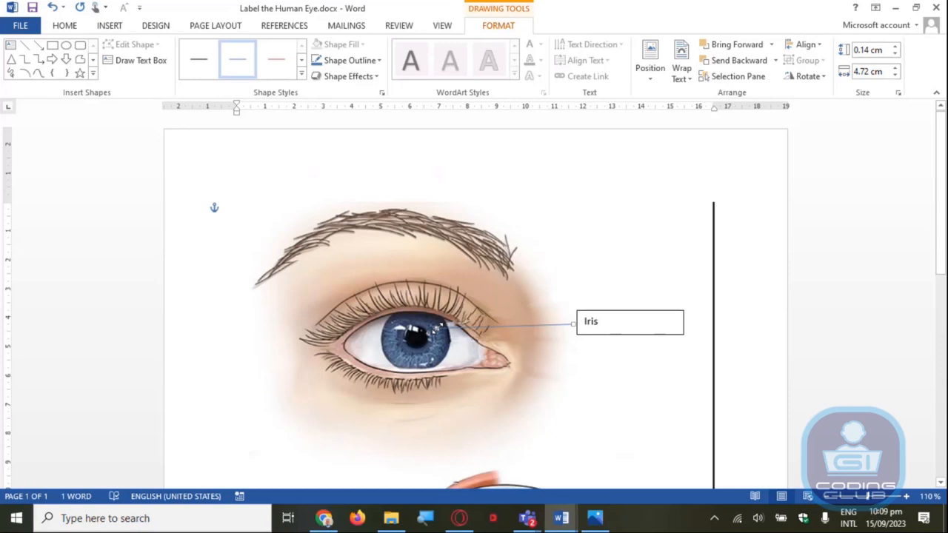
pyautogui.moveTo(437, 326)
pyautogui.mouseDown()
pyautogui.moveTo(510, 322)
pyautogui.moveTo(437, 331)
pyautogui.mouseUp()
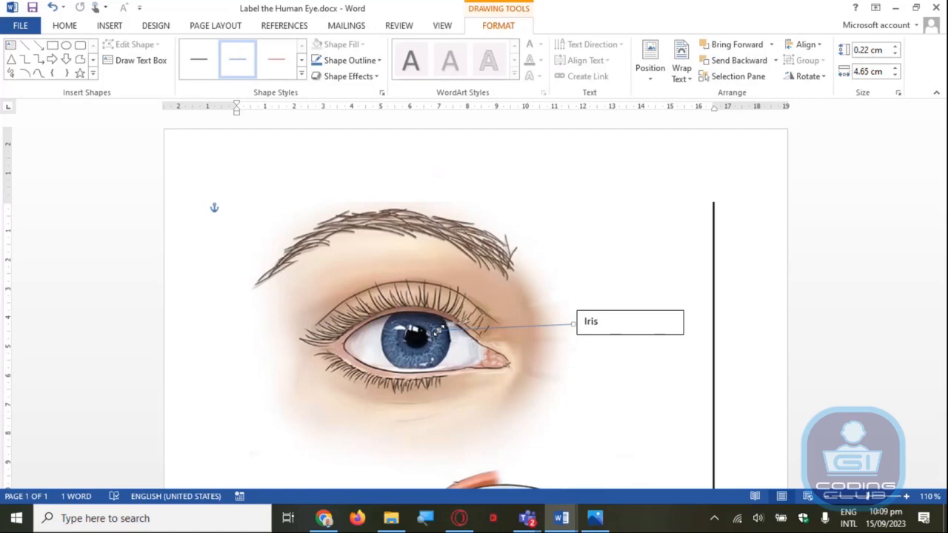
pyautogui.moveTo(439, 330)
pyautogui.mouseDown()
pyautogui.moveTo(510, 305)
pyautogui.moveTo(454, 341)
pyautogui.moveTo(444, 327)
pyautogui.mouseUp()
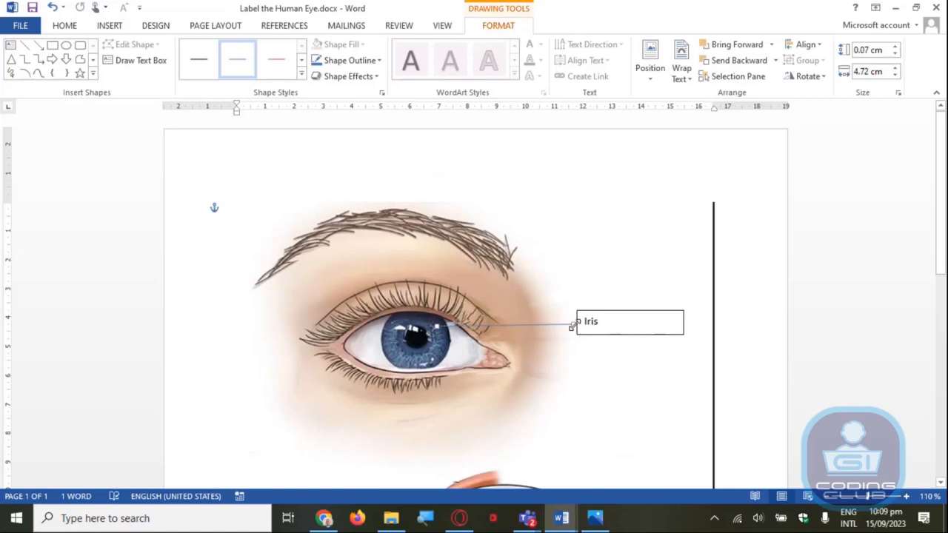
pyautogui.moveTo(573, 325); pyautogui.dragTo(522, 391)
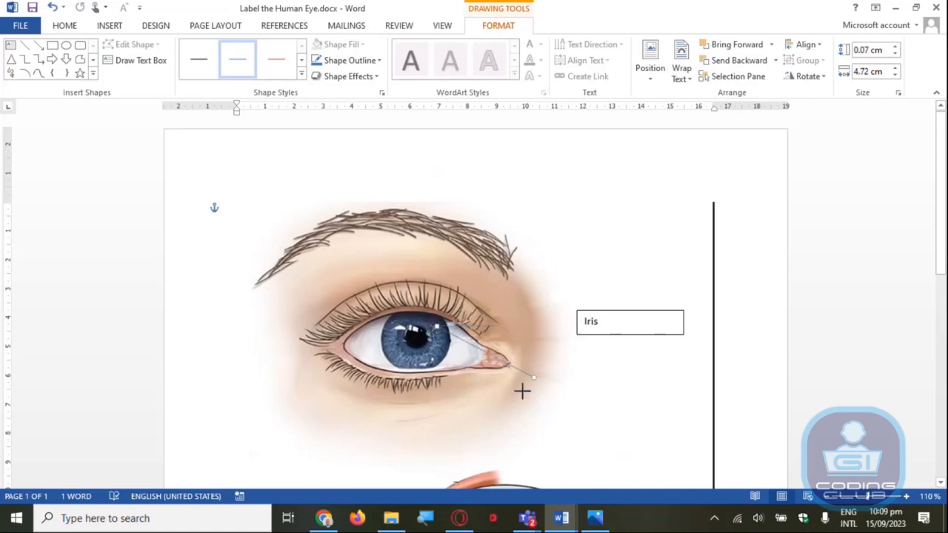
pyautogui.moveTo(523, 391); pyautogui.dragTo(358, 225)
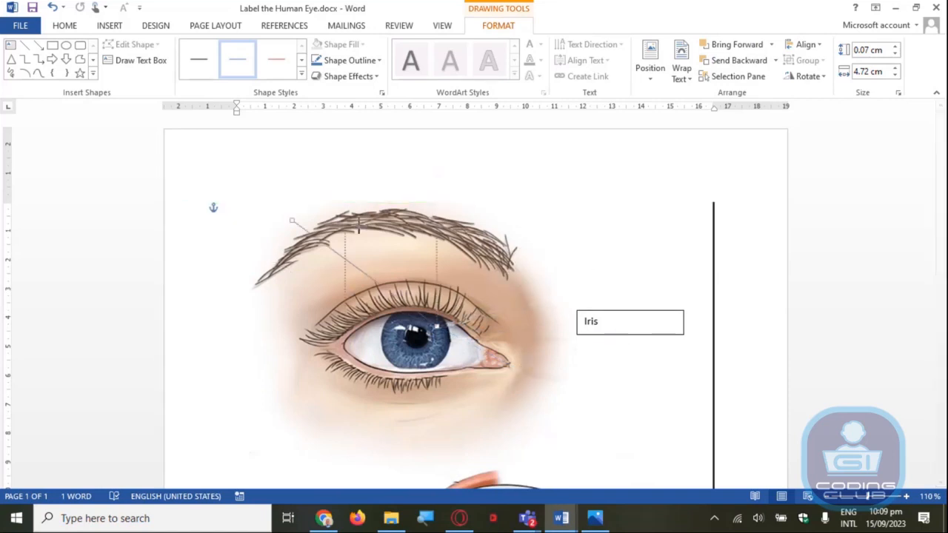
pyautogui.moveTo(359, 225); pyautogui.dragTo(572, 326)
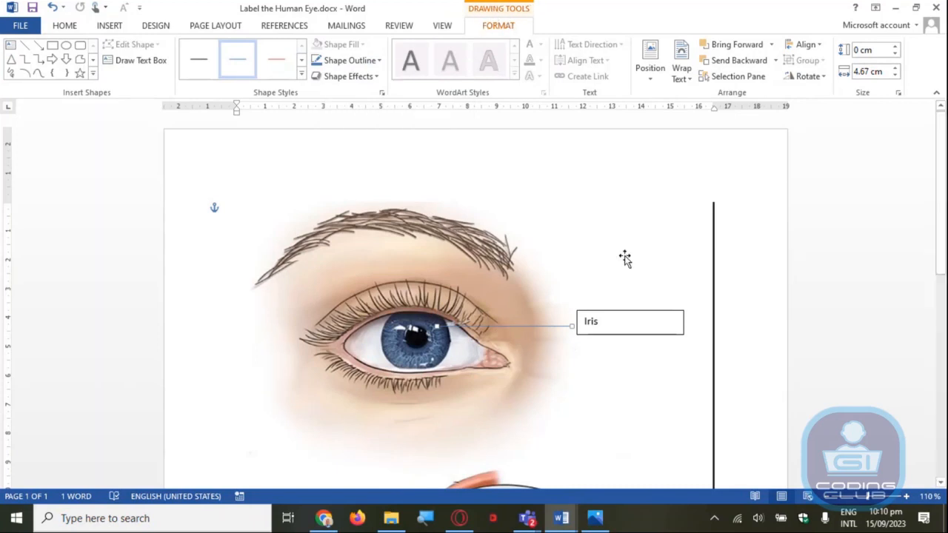
pyautogui.click(728, 272)
# Look over the whole picture, from the outer view of the eye down to the eyeball cross-section
pyautogui.scroll(-4, 728, 271)
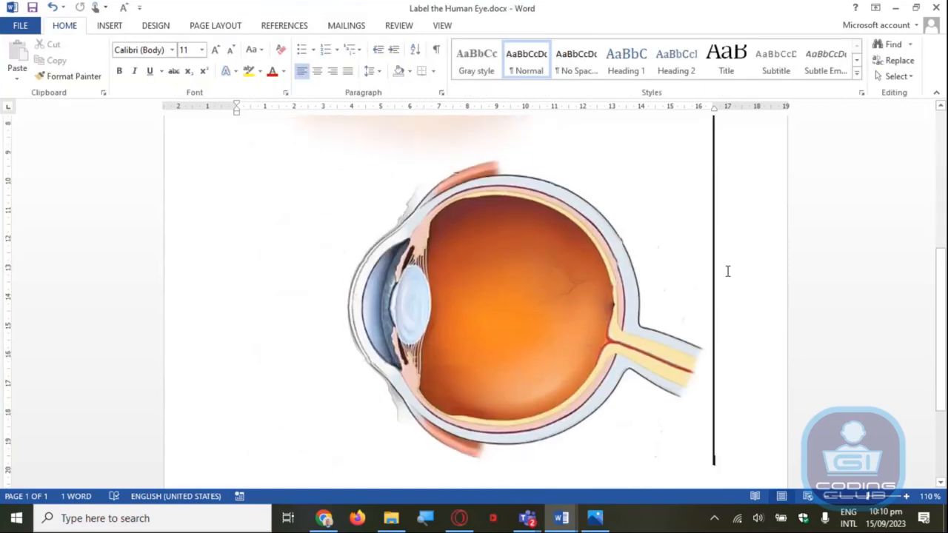
pyautogui.scroll(3, 722, 266)
pyautogui.scroll(3, 942, 255)
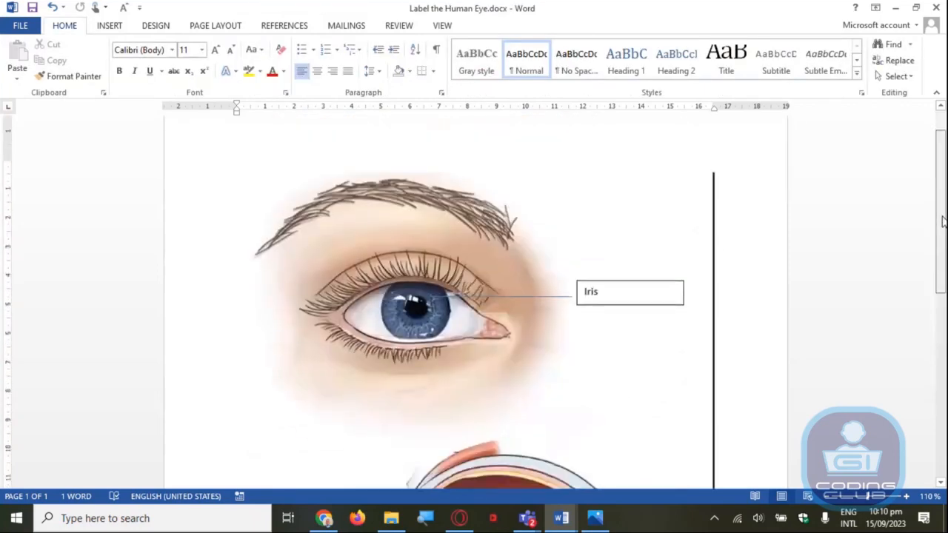
pyautogui.scroll(-2, 941, 250)
pyautogui.scroll(3, 937, 248)
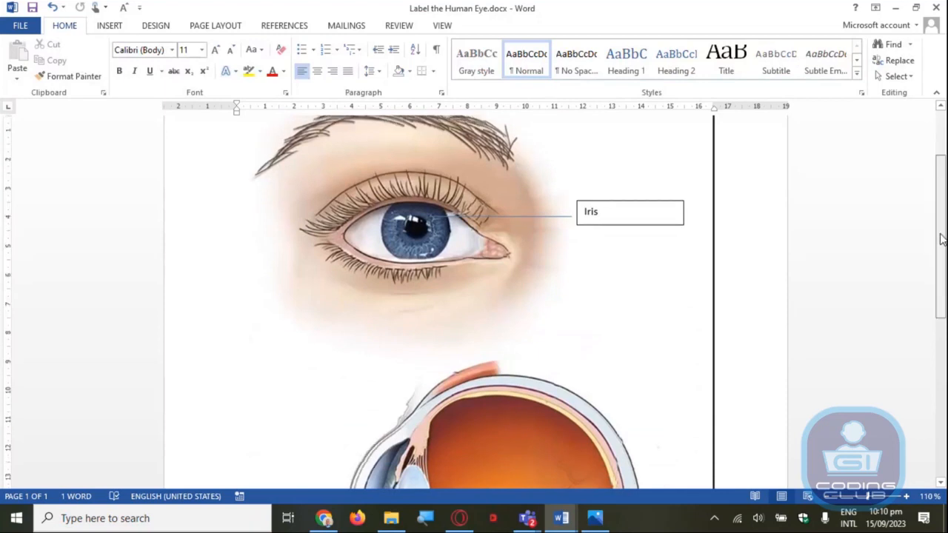
pyautogui.scroll(-1, 932, 256)
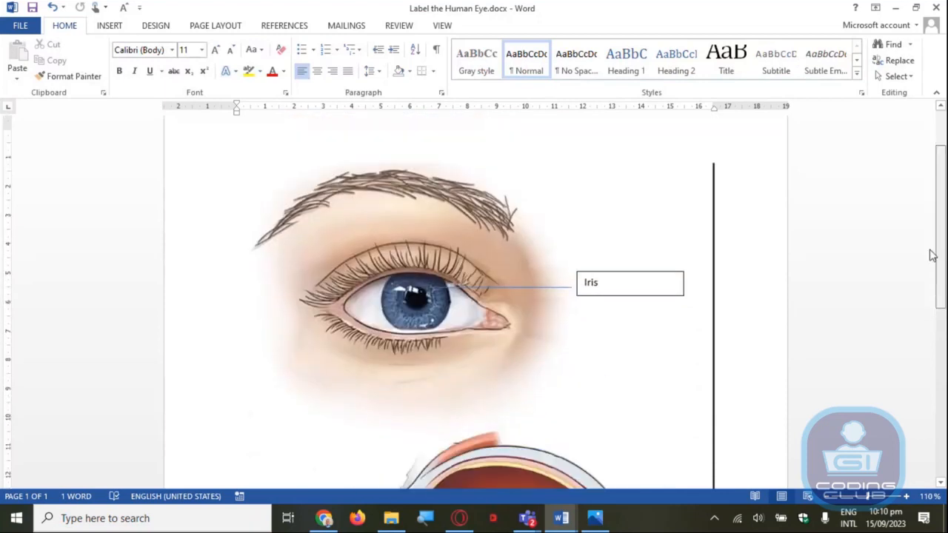
pyautogui.scroll(-4, 933, 252)
pyautogui.scroll(2, 938, 230)
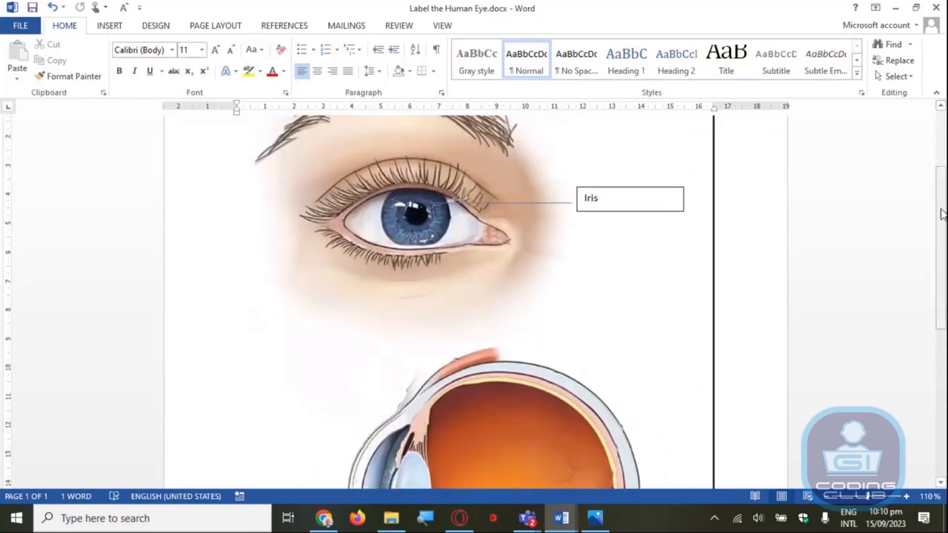
pyautogui.scroll(3, 941, 214)
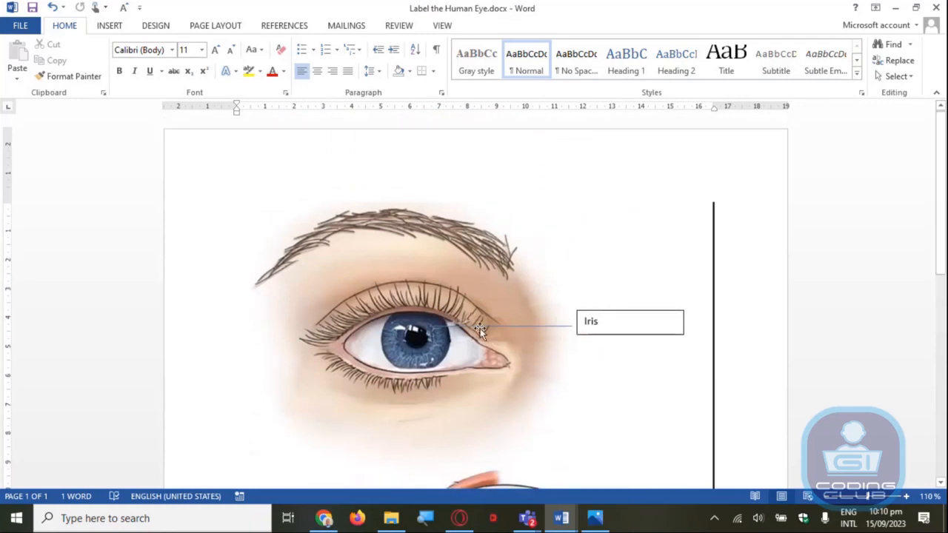
pyautogui.click(509, 327)
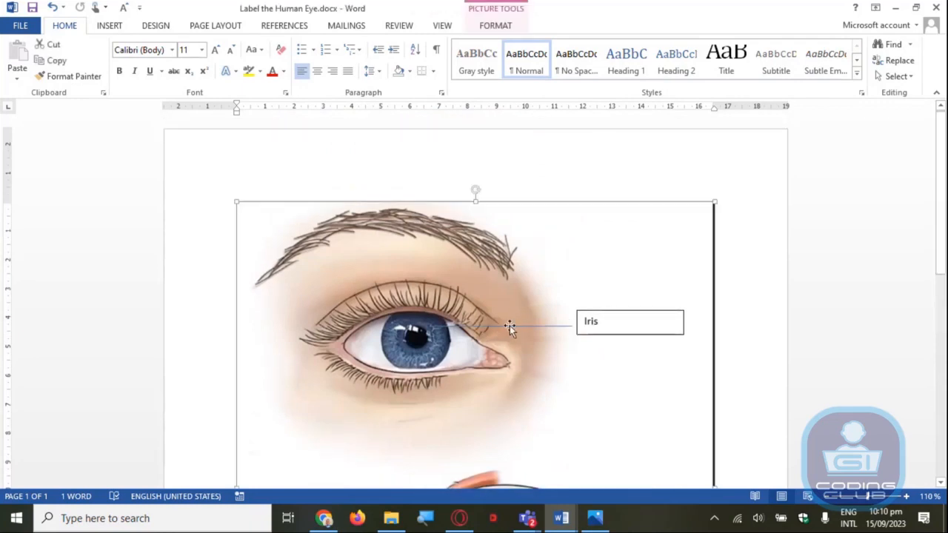
pyautogui.click(548, 326)
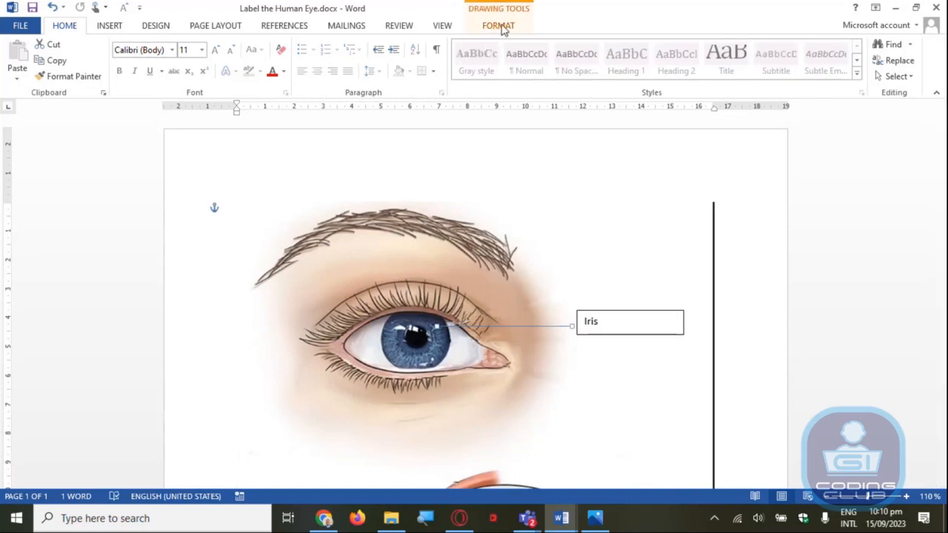
pyautogui.click(690, 160)
pyautogui.click(759, 290)
pyautogui.scroll(-5, 743, 286)
pyautogui.scroll(1, 707, 284)
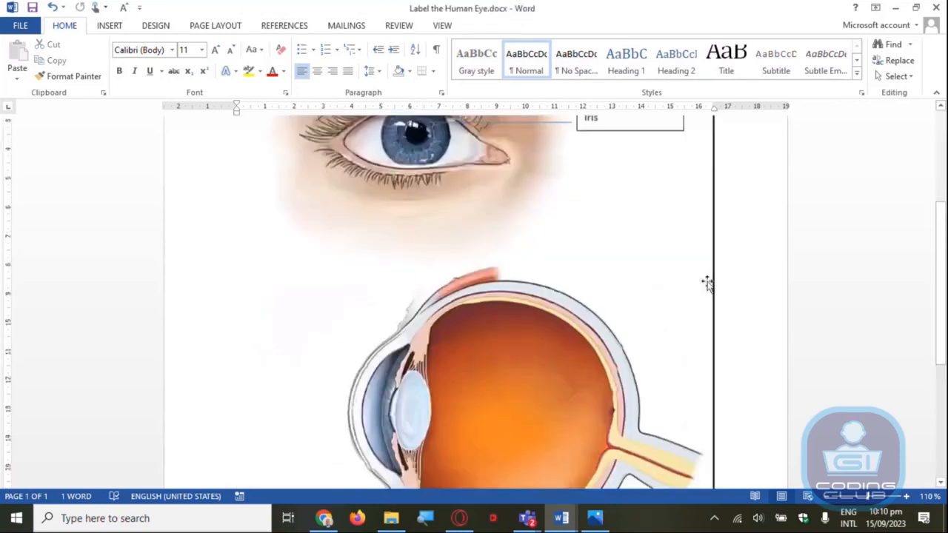
pyautogui.scroll(4, 696, 283)
pyautogui.click(684, 229)
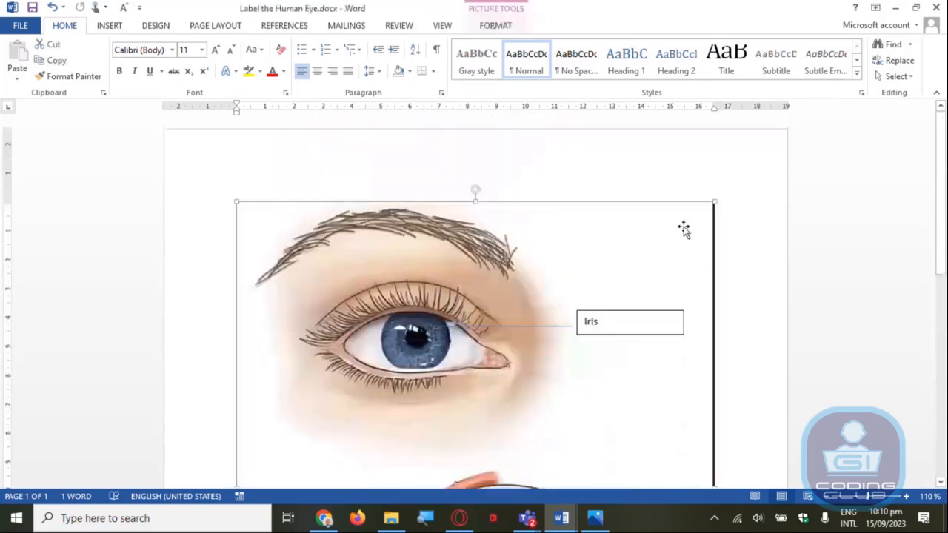
pyautogui.click(734, 208)
pyautogui.scroll(-6, 734, 209)
pyautogui.scroll(3, 715, 222)
pyautogui.scroll(2, 716, 215)
pyautogui.click(460, 205)
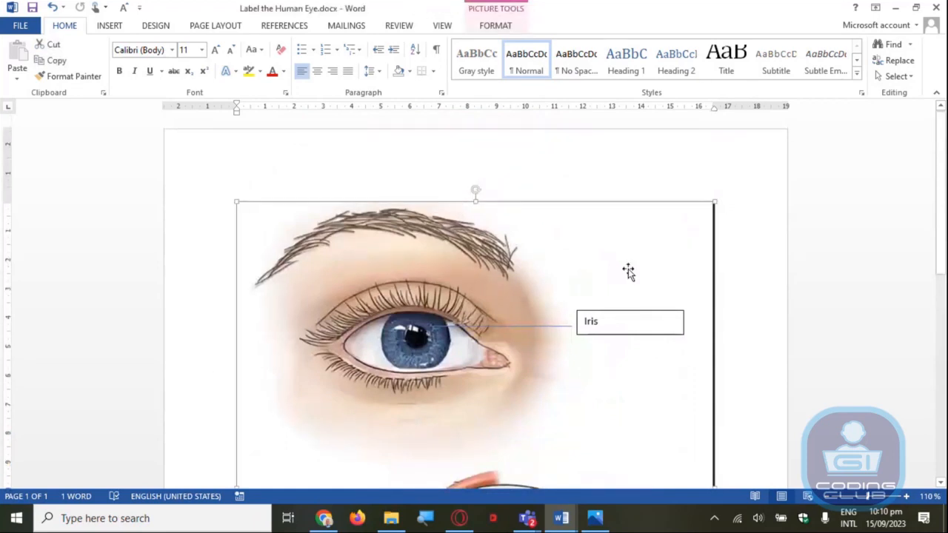
pyautogui.scroll(-1, 628, 272)
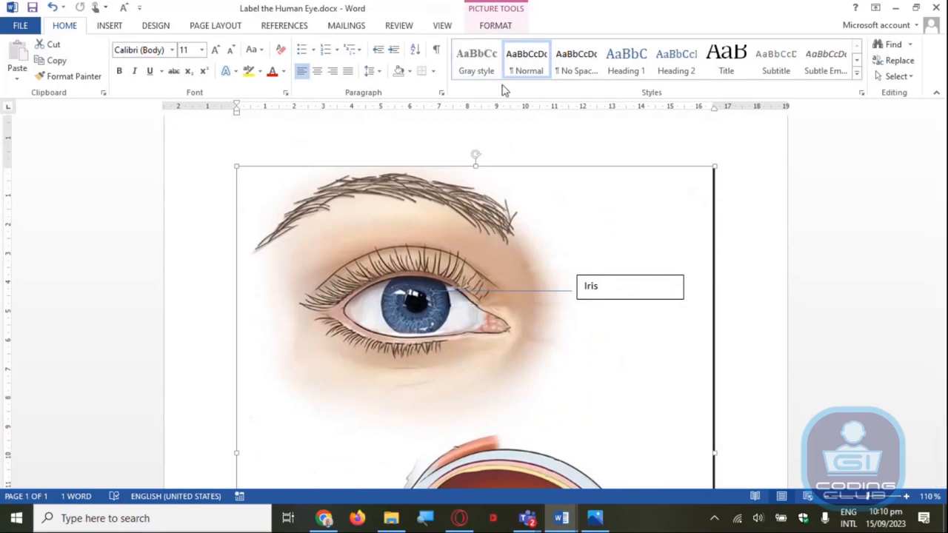
pyautogui.click(498, 27)
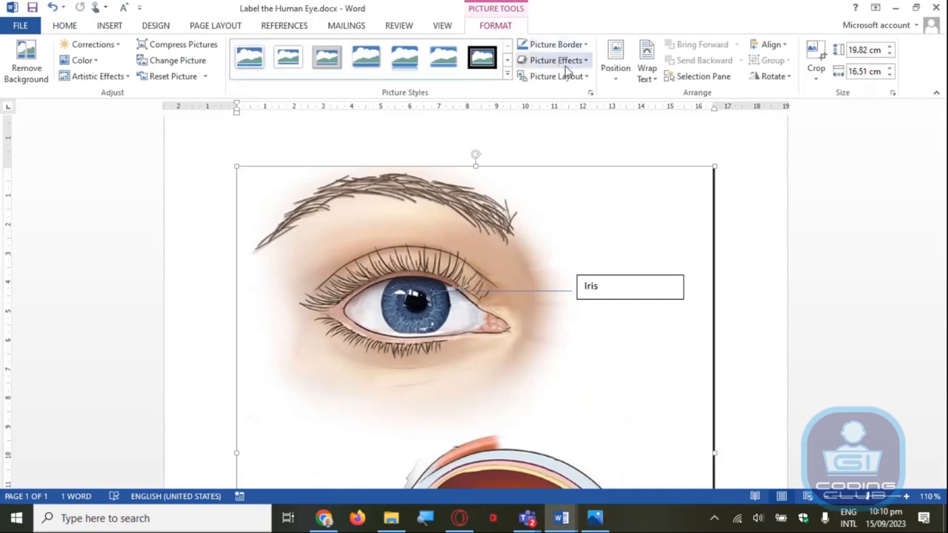
# Set the iris label line's outline weight to 1½ pt and its colour to black
pyautogui.click(544, 292)
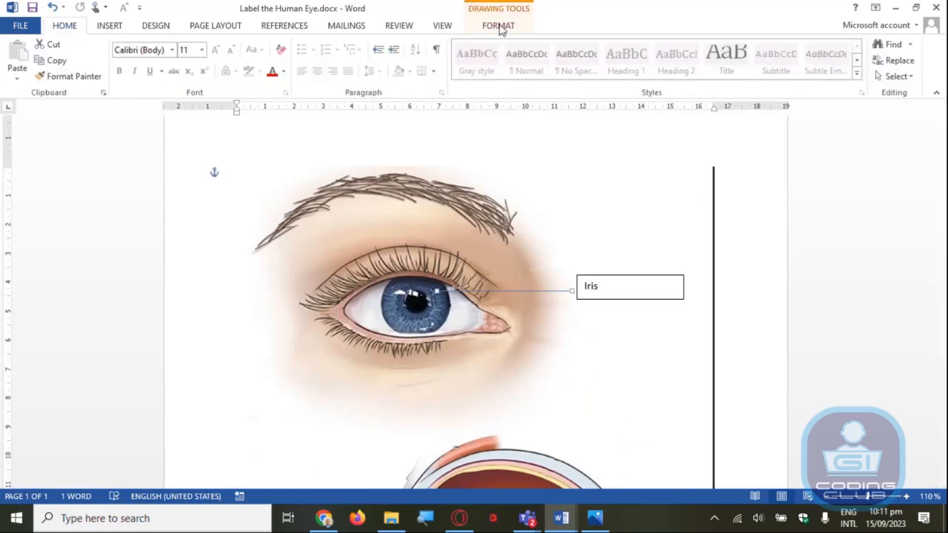
pyautogui.click(499, 26)
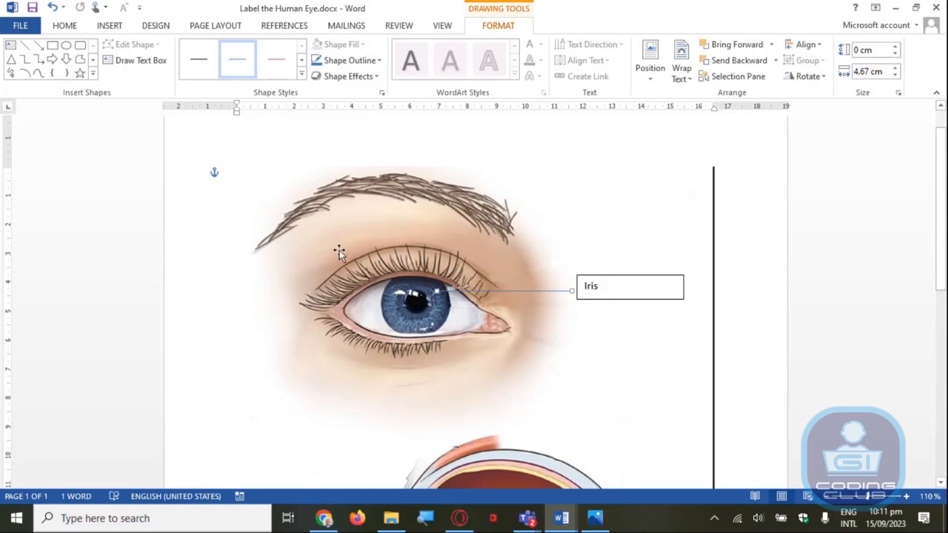
pyautogui.click(361, 63)
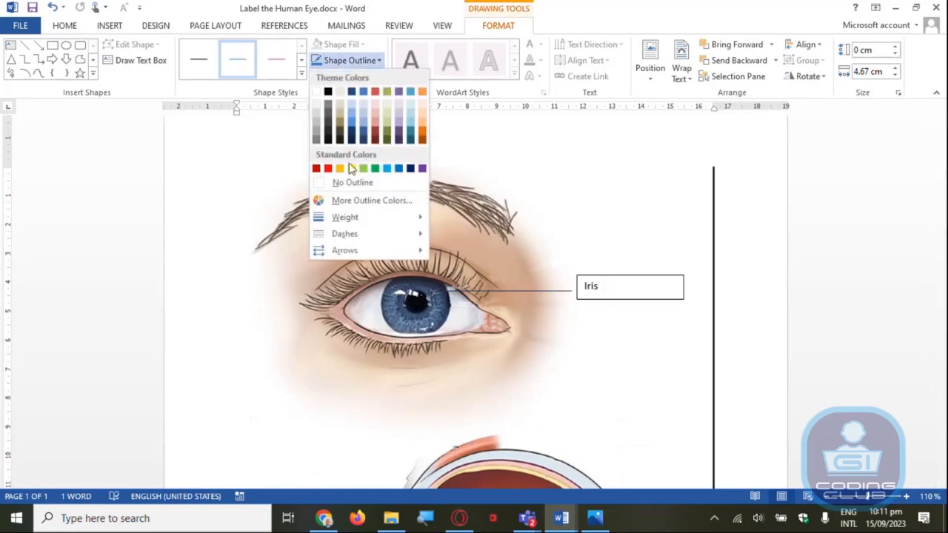
pyautogui.moveTo(341, 222)
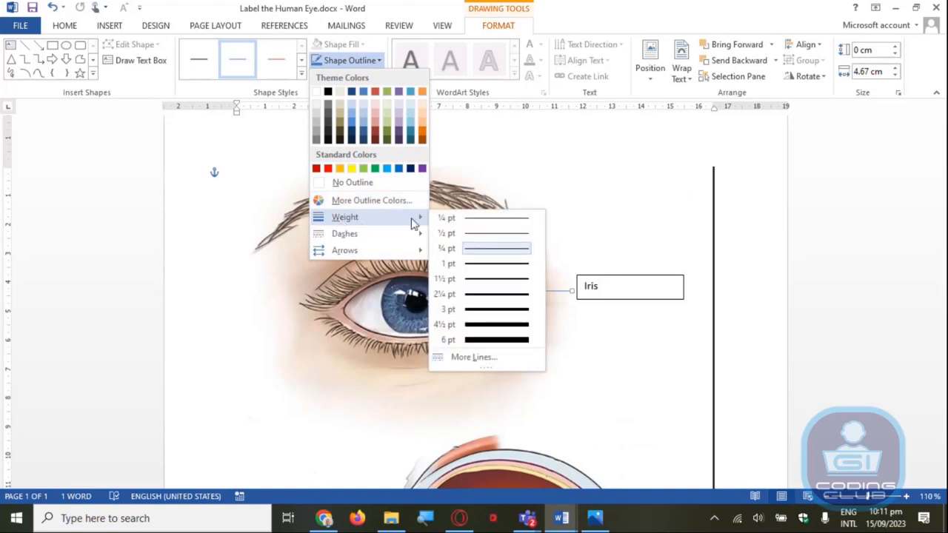
pyautogui.click(498, 278)
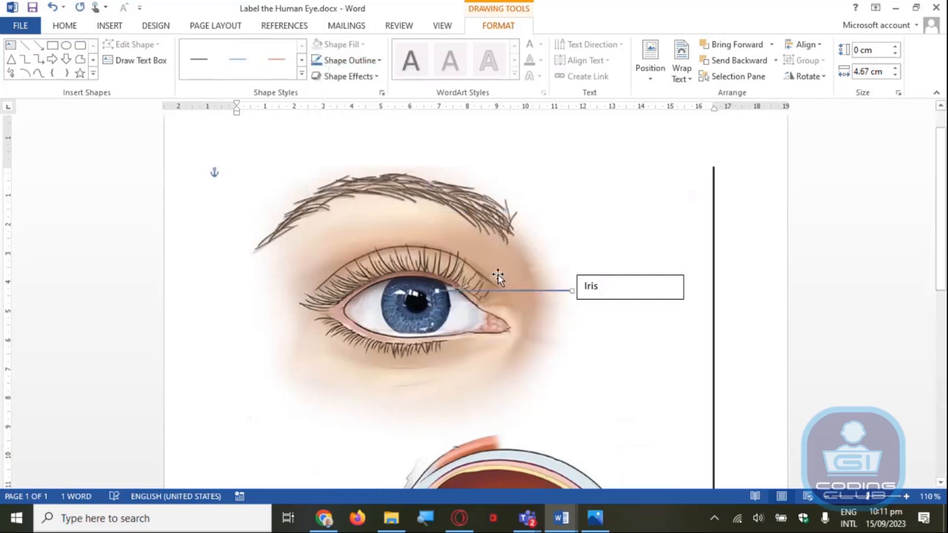
pyautogui.click(344, 60)
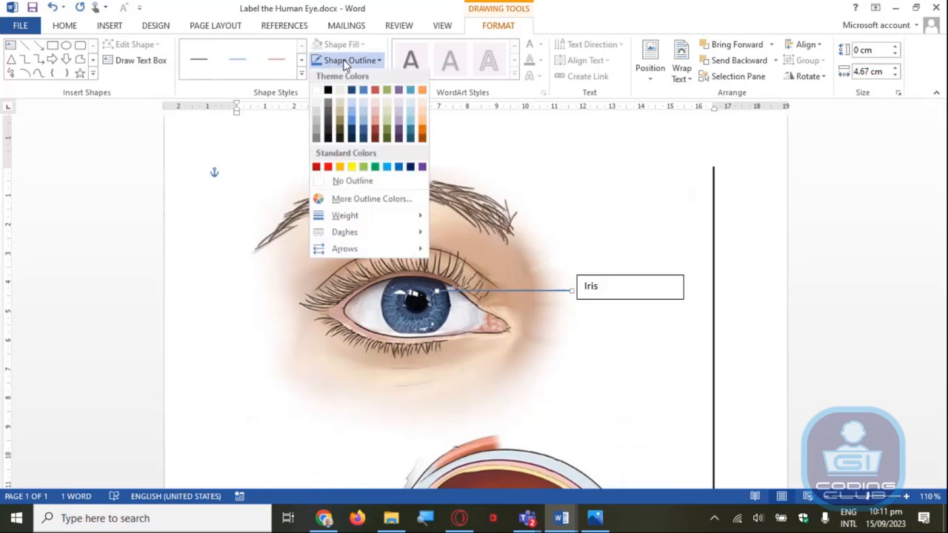
pyautogui.click(328, 92)
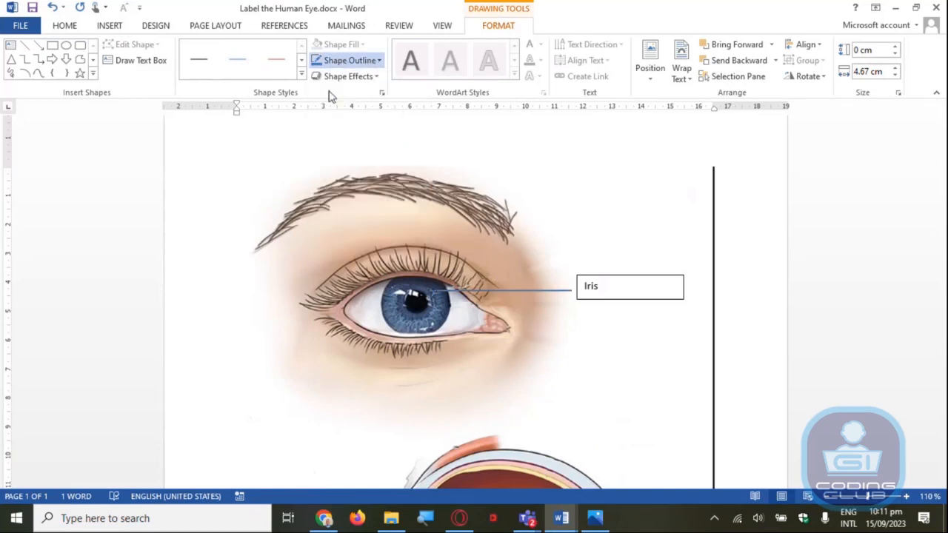
# Move the "Iris" text box slightly so that it meets the end of the label line
pyautogui.click(635, 251)
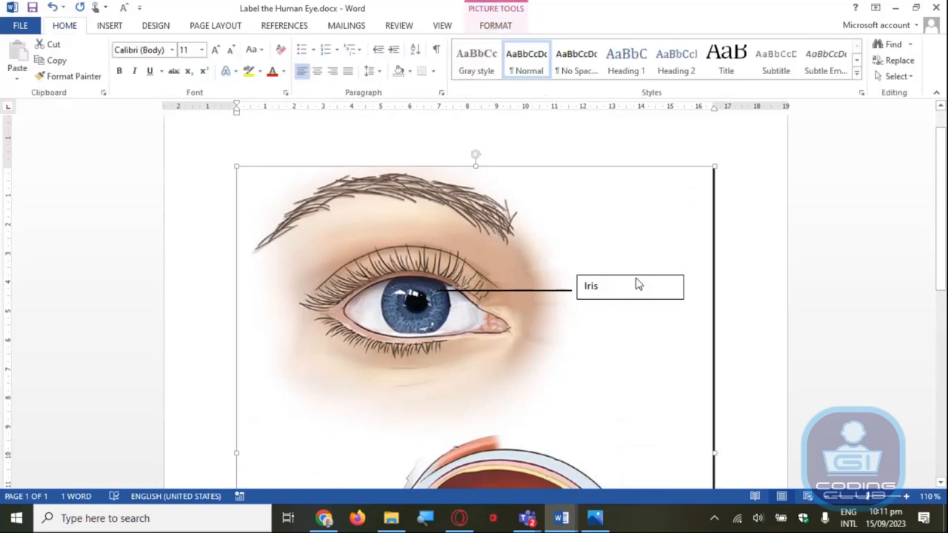
pyautogui.click(635, 277)
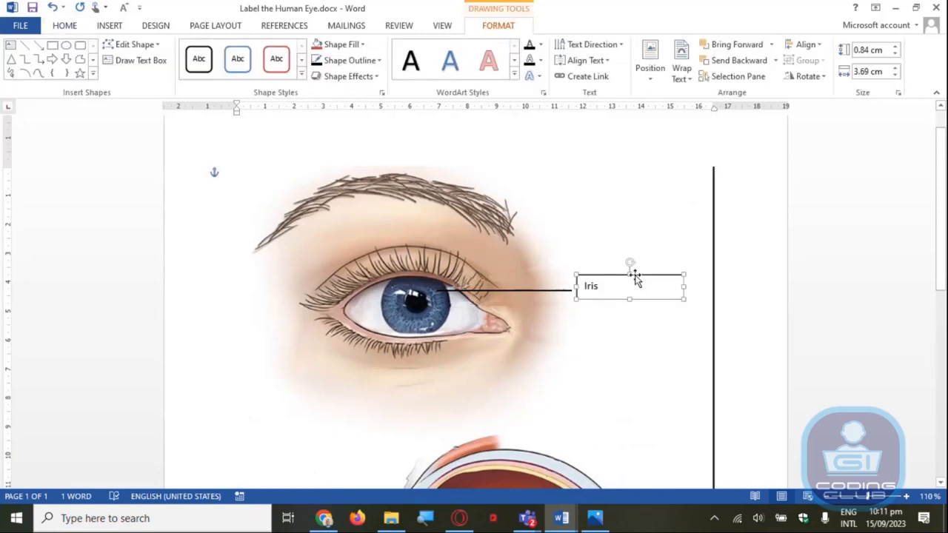
pyautogui.moveTo(604, 274); pyautogui.dragTo(601, 280)
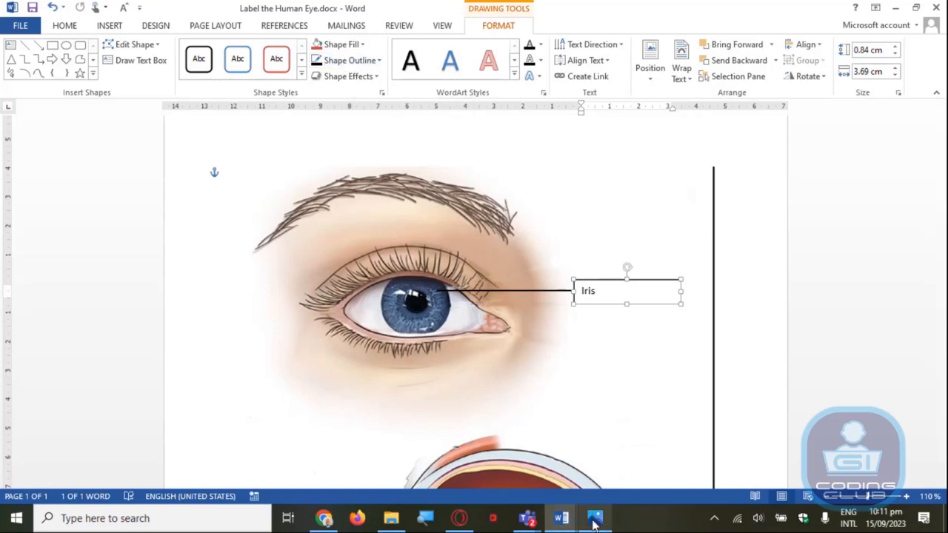
# Check the labelled reference picture eye-anatomy.jpg in Photos and return to the "Label the Human Eye" document in Word
pyautogui.moveTo(597, 523)
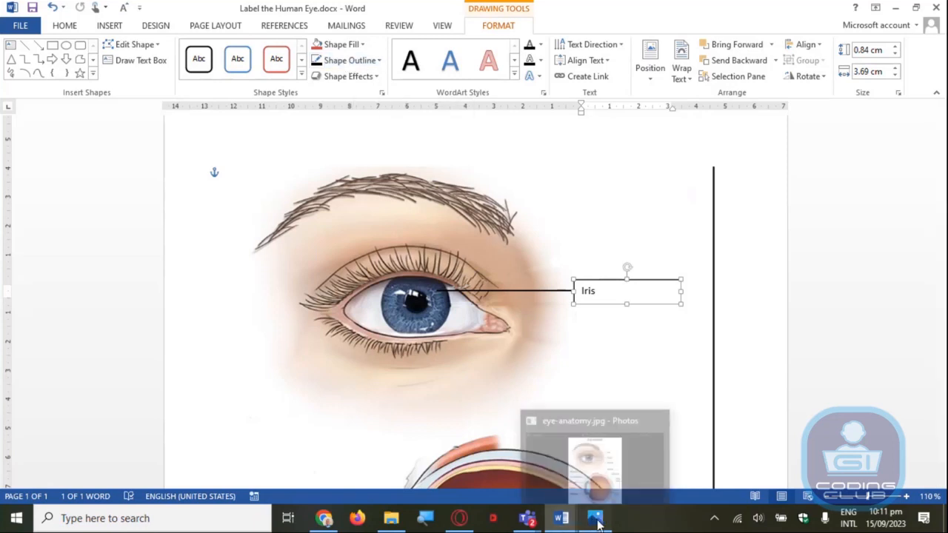
pyautogui.click(597, 521)
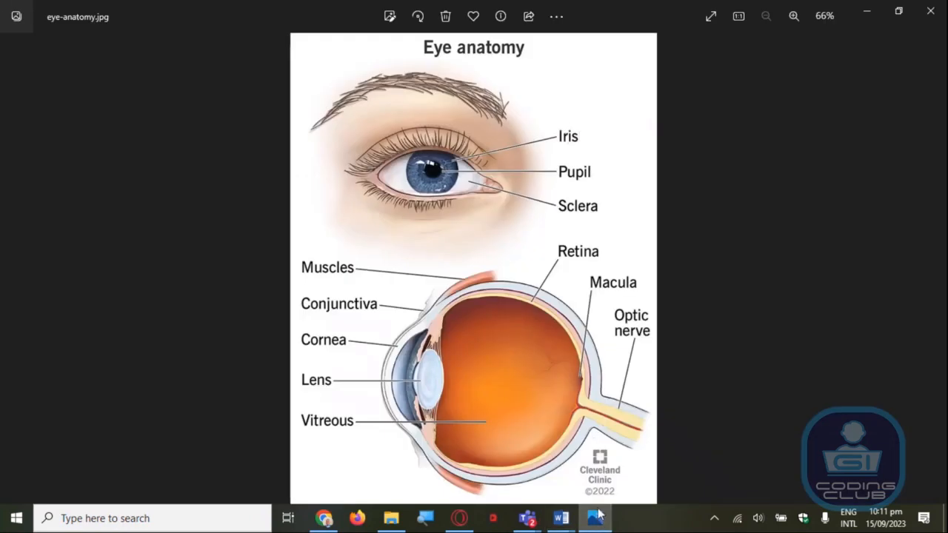
pyautogui.click(561, 518)
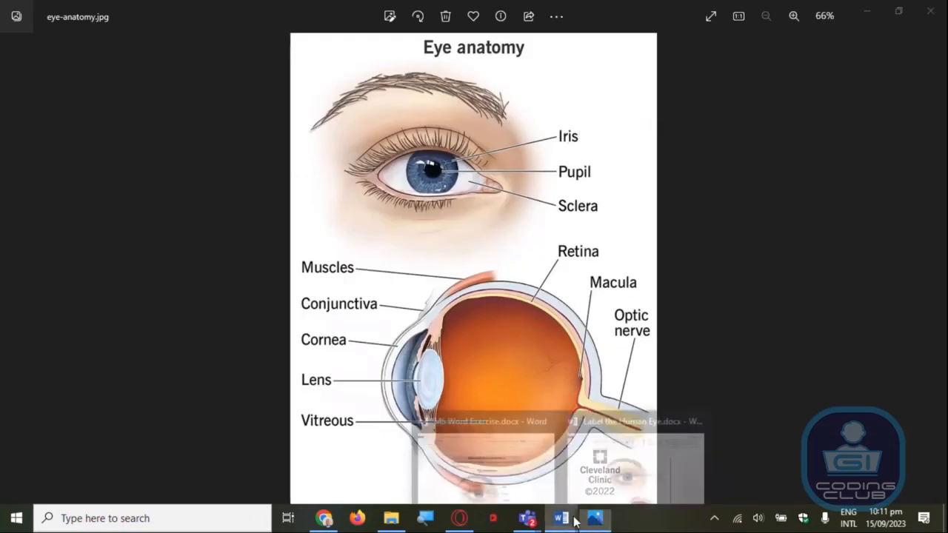
pyautogui.click(618, 468)
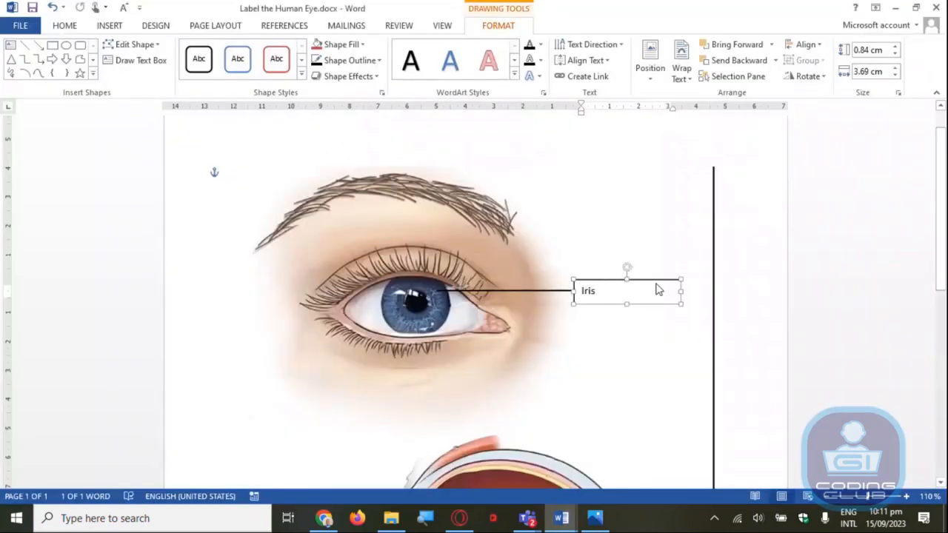
# Move the "Iris" text box over the pupil of the eye and set its shape fill to No Fill
pyautogui.moveTo(658, 290); pyautogui.dragTo(447, 299)
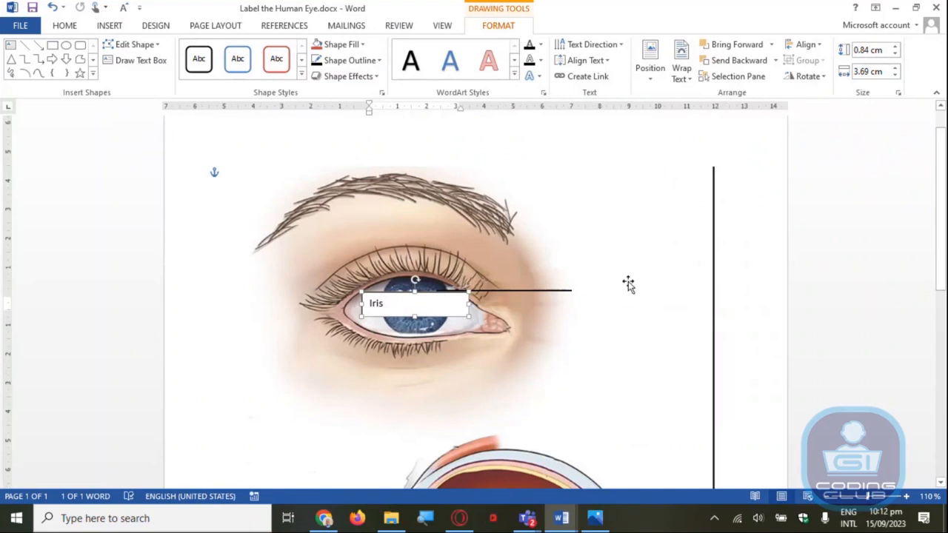
pyautogui.moveTo(447, 294)
pyautogui.mouseDown()
pyautogui.moveTo(441, 317)
pyautogui.moveTo(442, 293)
pyautogui.mouseUp()
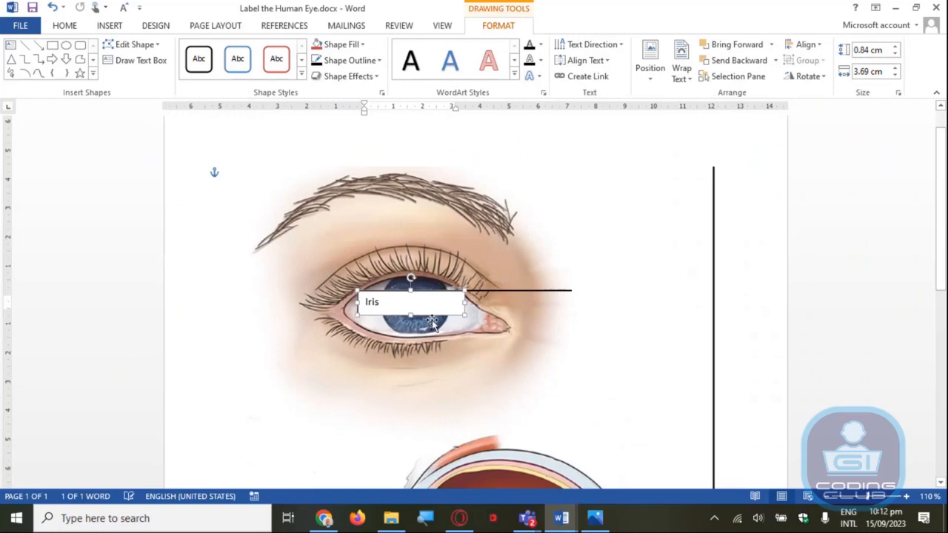
pyautogui.click(338, 47)
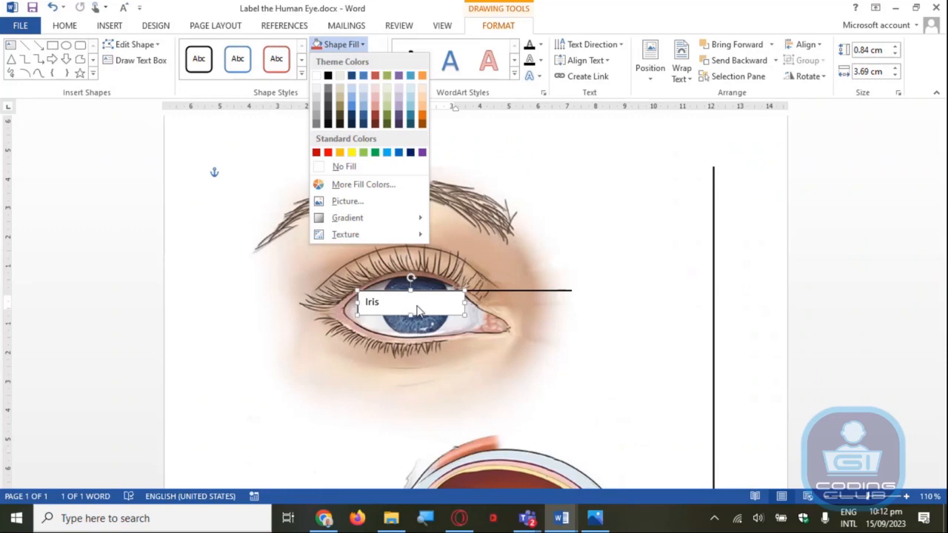
pyautogui.click(356, 167)
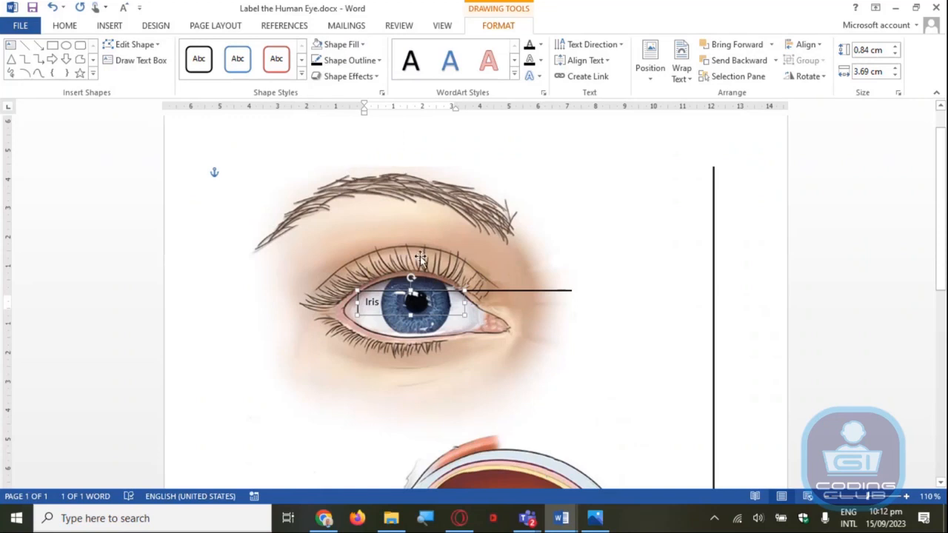
# Try a light red shape fill on the "Iris" text box and set it back to No Fill
pyautogui.click(346, 45)
pyautogui.click(377, 111)
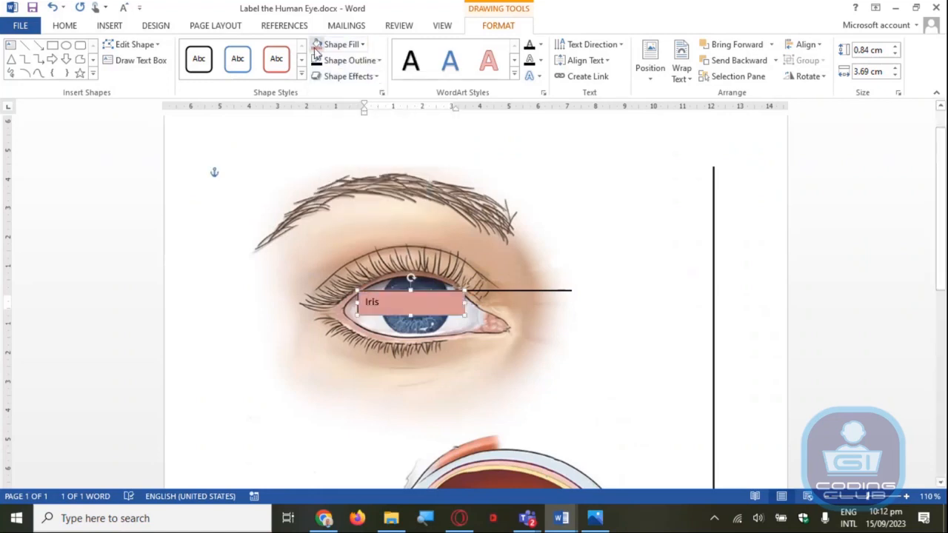
pyautogui.click(356, 45)
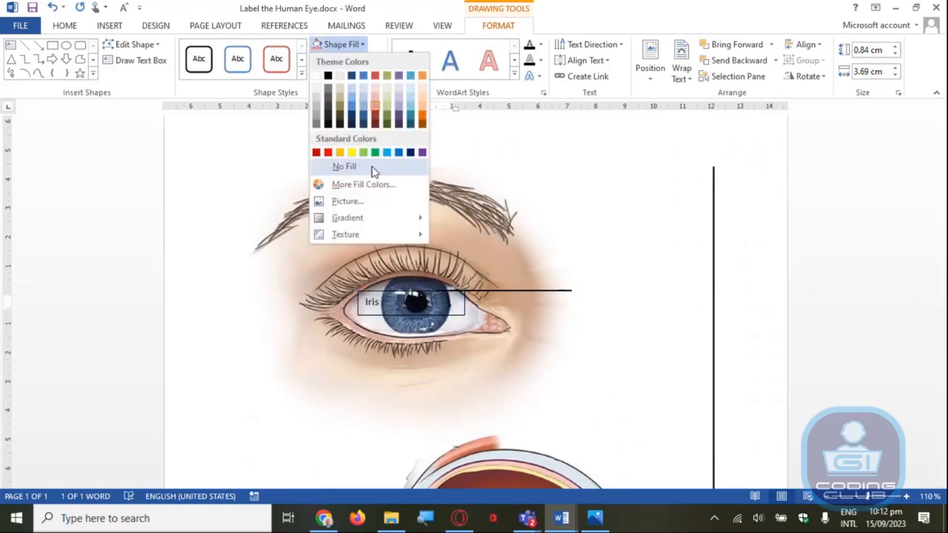
pyautogui.click(345, 160)
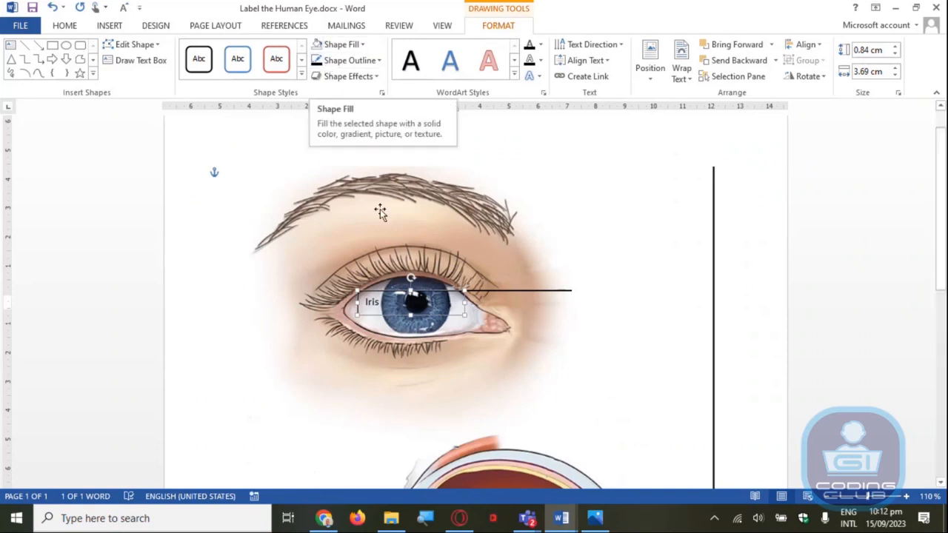
# Move the "Iris" text box back to the end of the label line and resize it to about 0.93 cm by 2.2 cm
pyautogui.moveTo(383, 317); pyautogui.dragTo(597, 304)
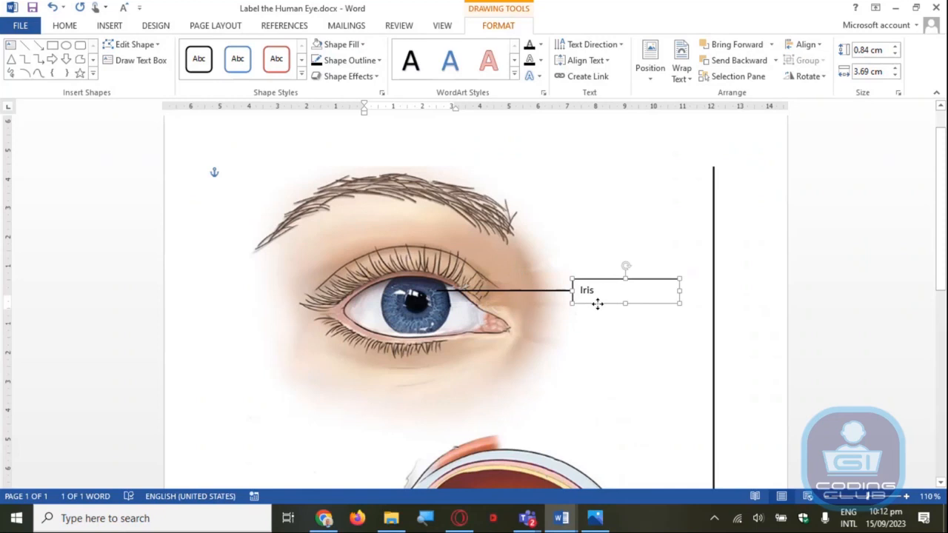
pyautogui.moveTo(680, 293); pyautogui.dragTo(641, 289)
# Select the word "Iris" in the text box and set its font size to 22
pyautogui.doubleClick(603, 288)
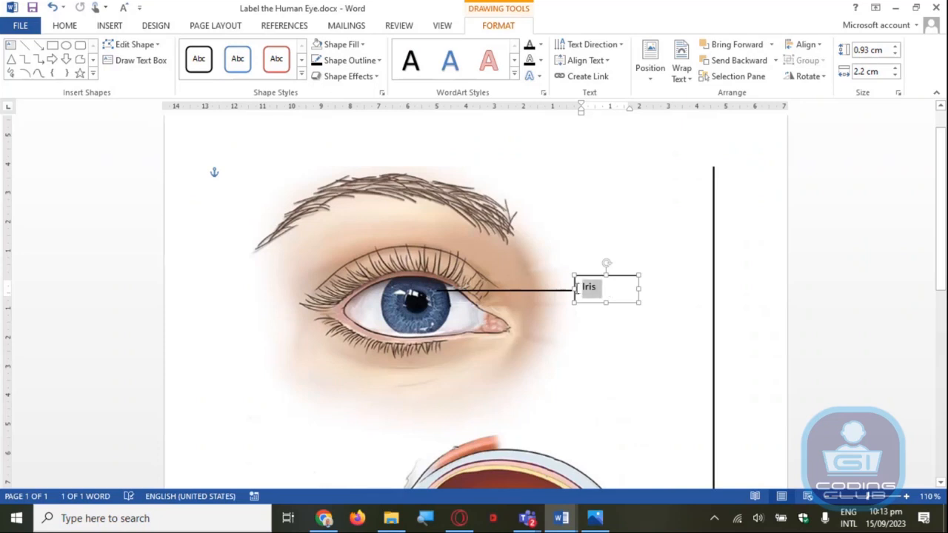
pyautogui.click(607, 287)
pyautogui.doubleClick(599, 287)
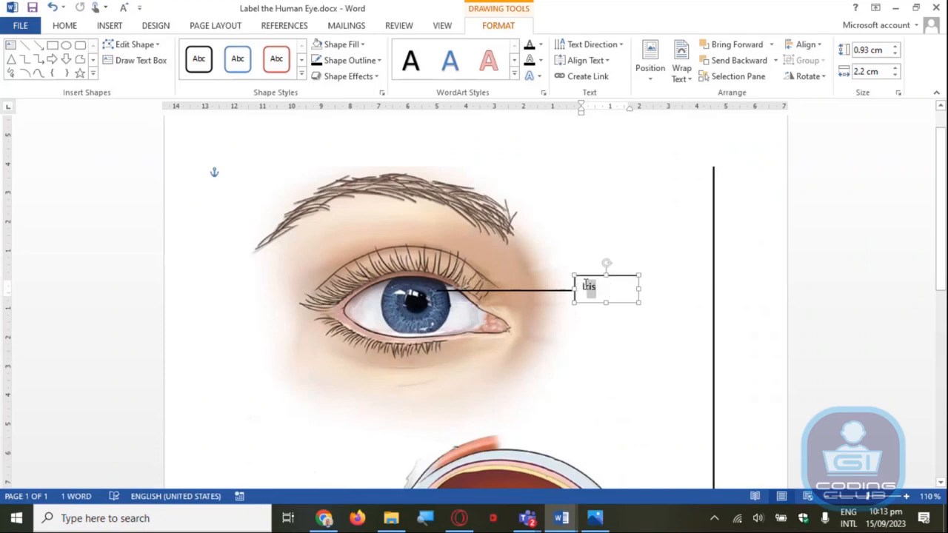
pyautogui.click(602, 288)
pyautogui.doubleClick(592, 288)
pyautogui.click(584, 291)
pyautogui.moveTo(583, 288); pyautogui.dragTo(603, 291)
pyautogui.click(705, 246)
pyautogui.click(705, 246)
pyautogui.click(705, 245)
pyautogui.click(705, 245)
pyautogui.click(720, 246)
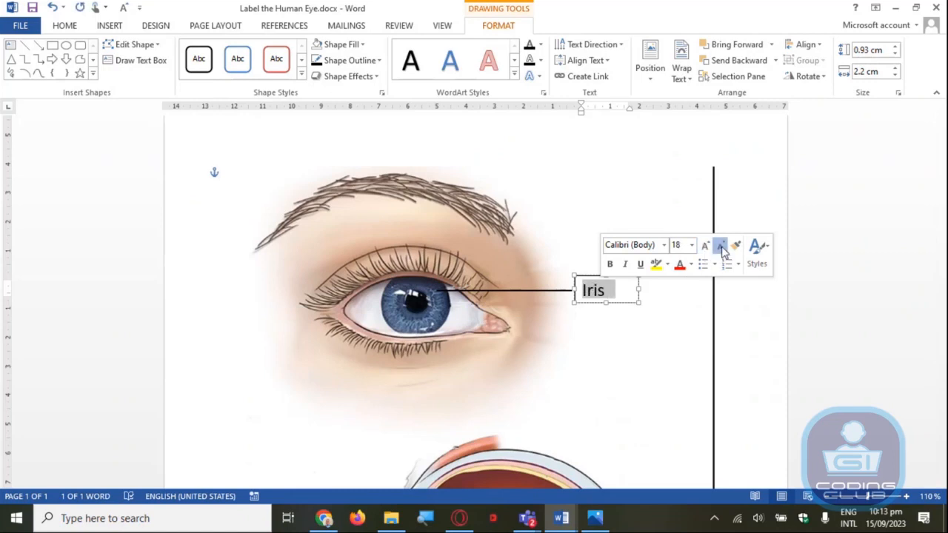
pyautogui.click(720, 246)
pyautogui.click(720, 246)
pyautogui.click(693, 246)
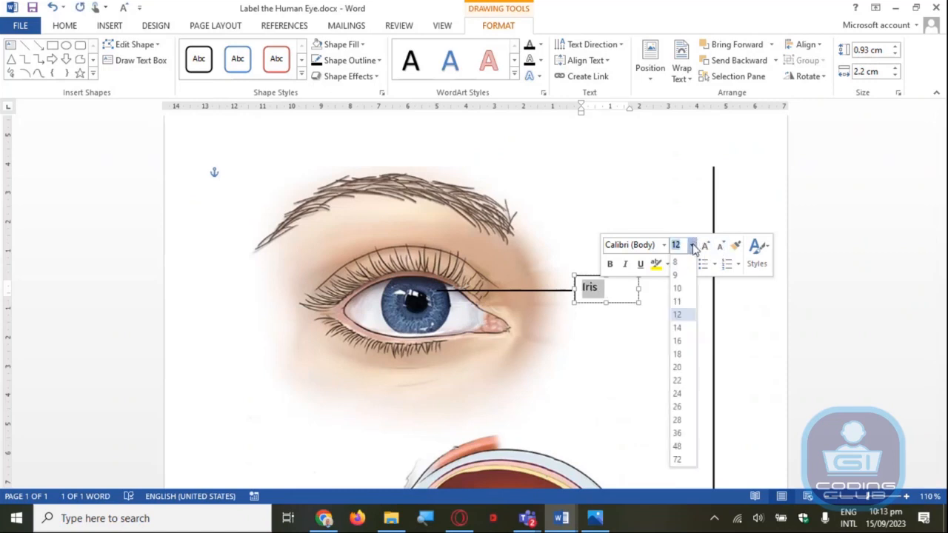
pyautogui.click(679, 384)
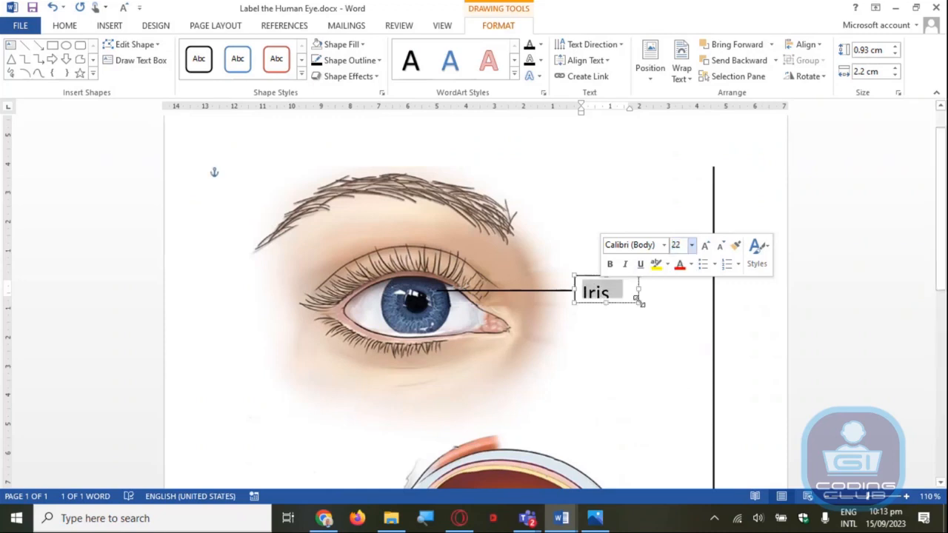